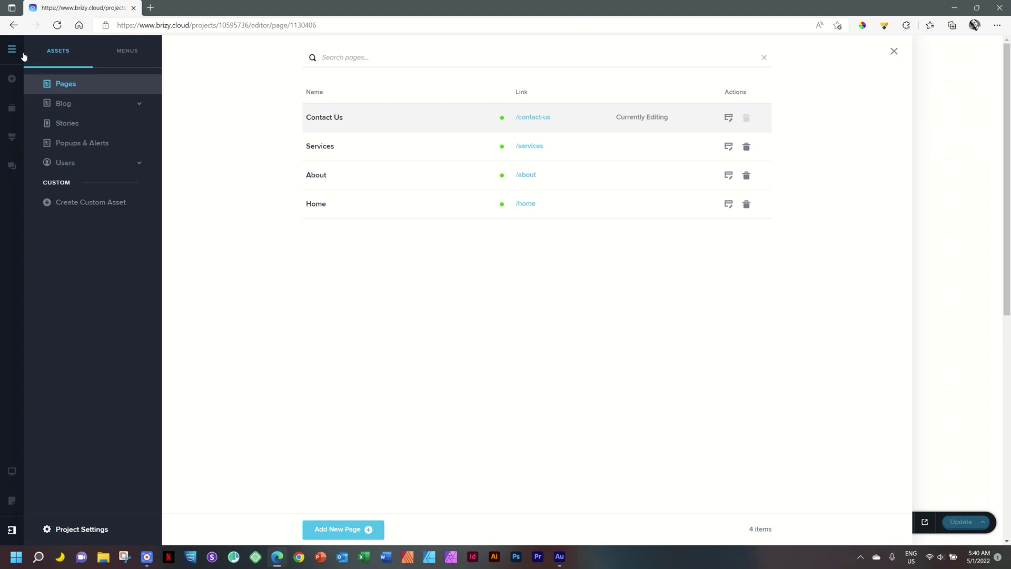
left_click(941, 213)
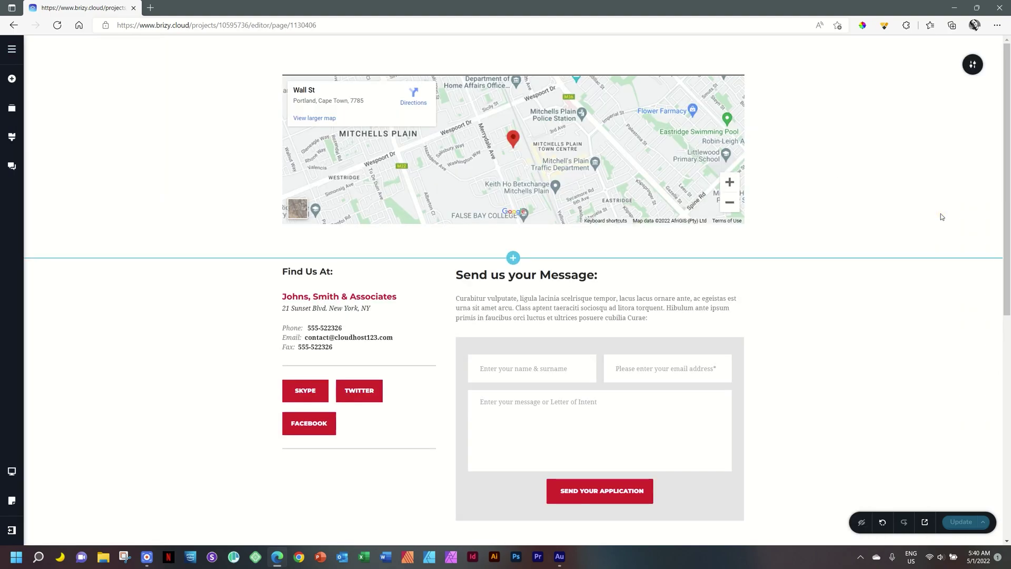
mouse_move(1008, 226)
left_mouse_down()
mouse_move(1008, 434)
mouse_move(1008, 226)
left_mouse_up()
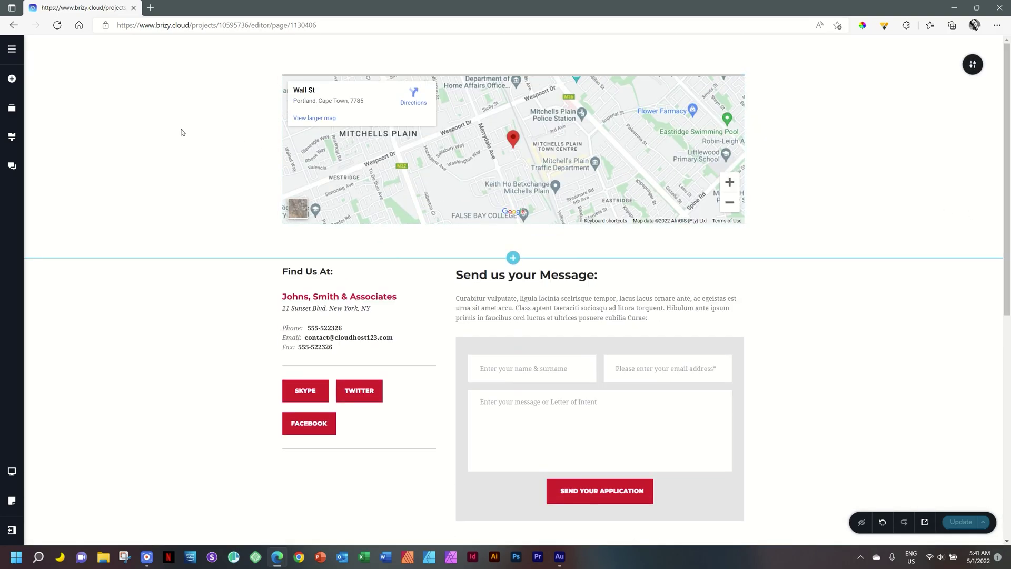
Step: Create a new site menu named Main Menu
left_click(12, 51)
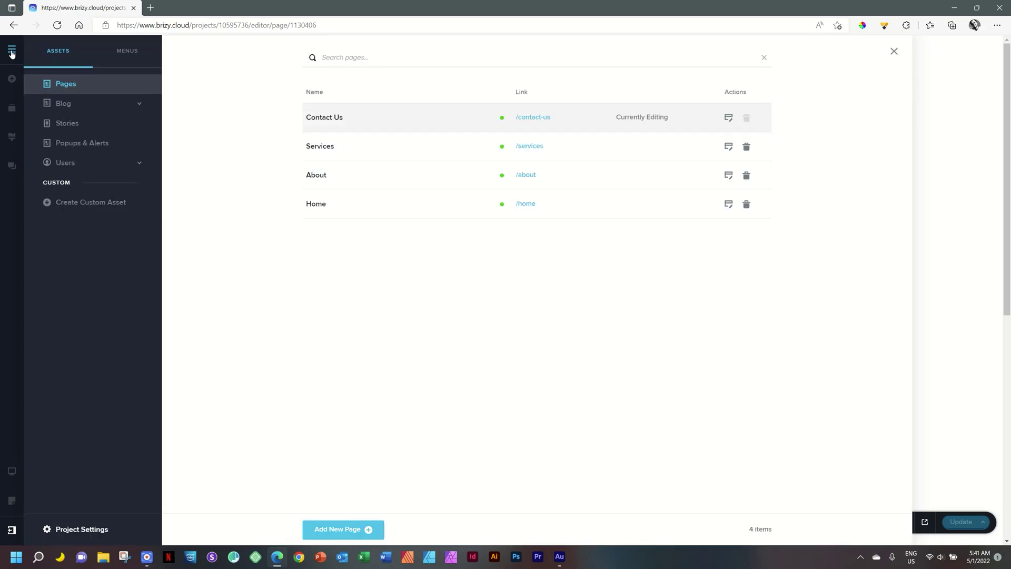
left_click(129, 52)
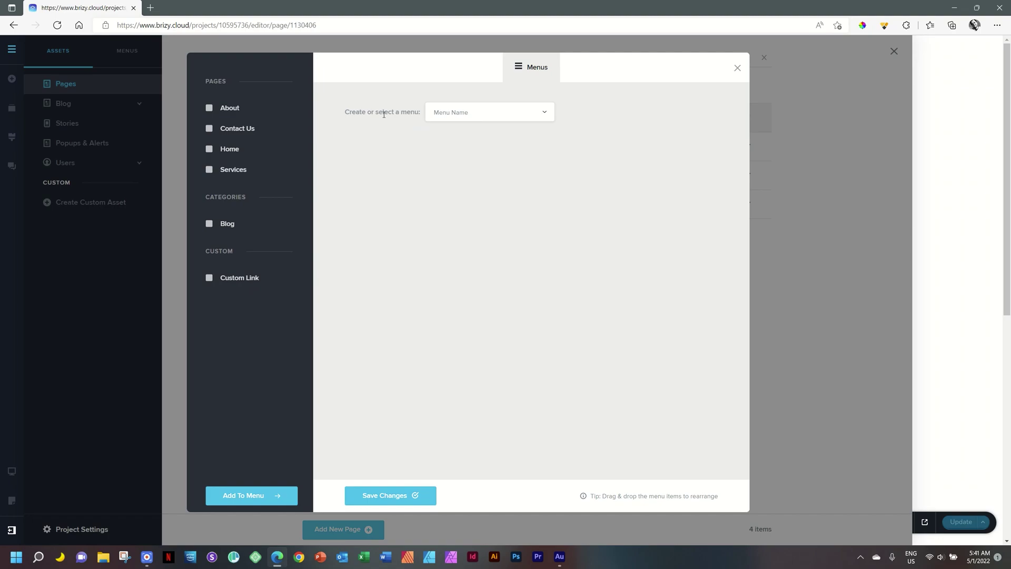
left_click(545, 116)
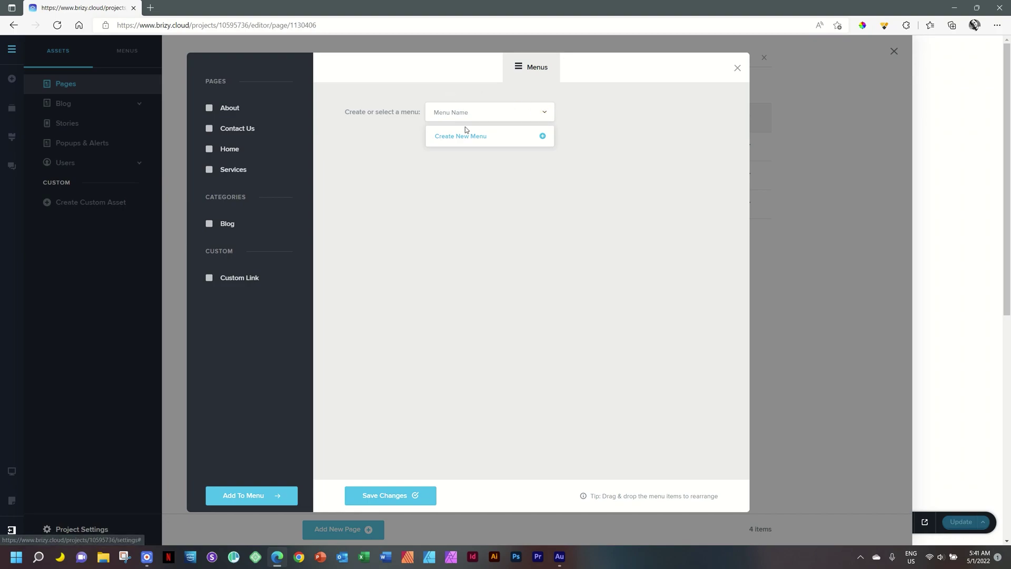
left_click(474, 139)
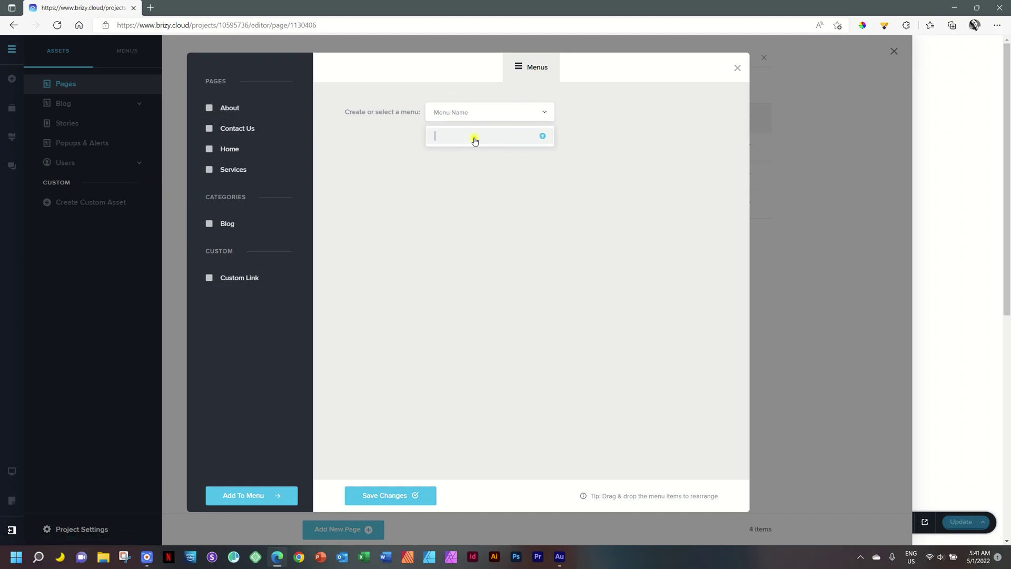
type("Main Menu")
left_click(543, 136)
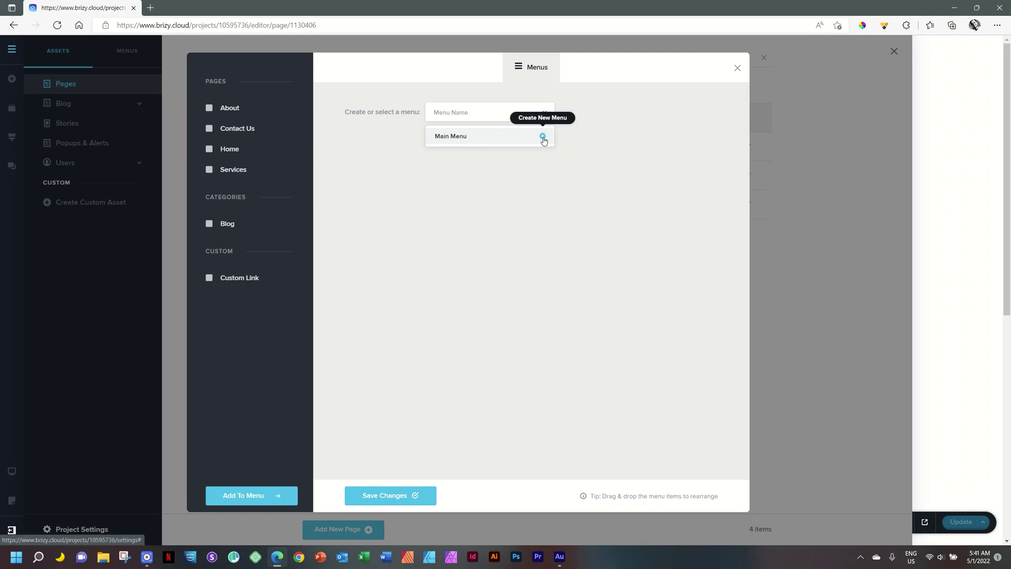
left_click(542, 137)
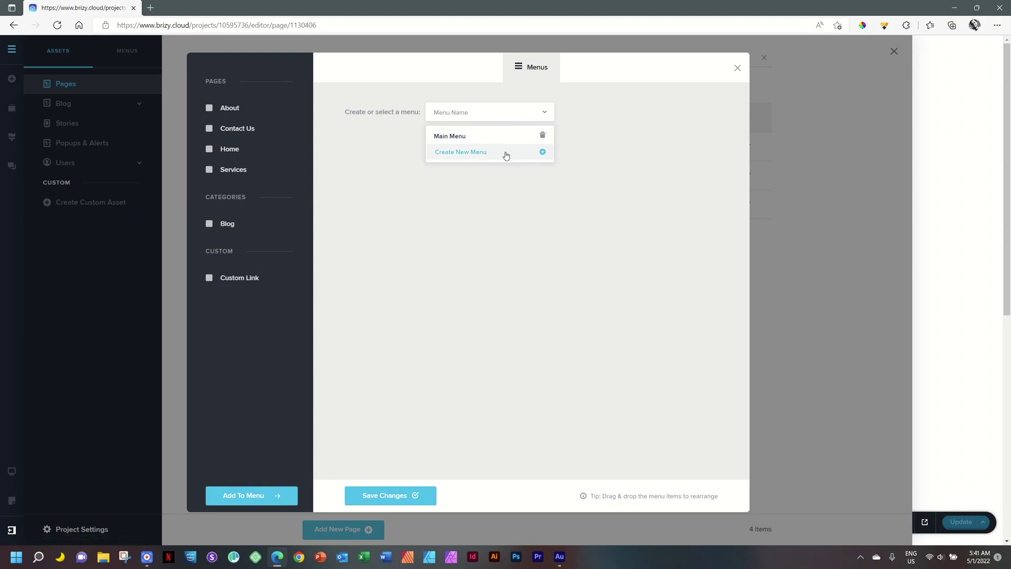
left_click(608, 147)
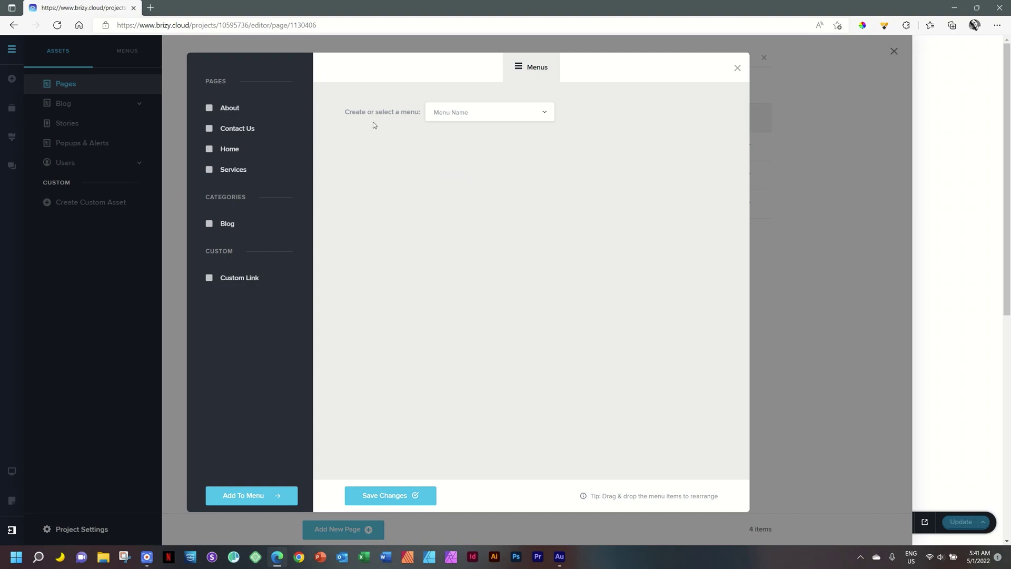
Step: Select Main Menu and add the About, Contact Us, Home and Services pages to it
left_click(541, 115)
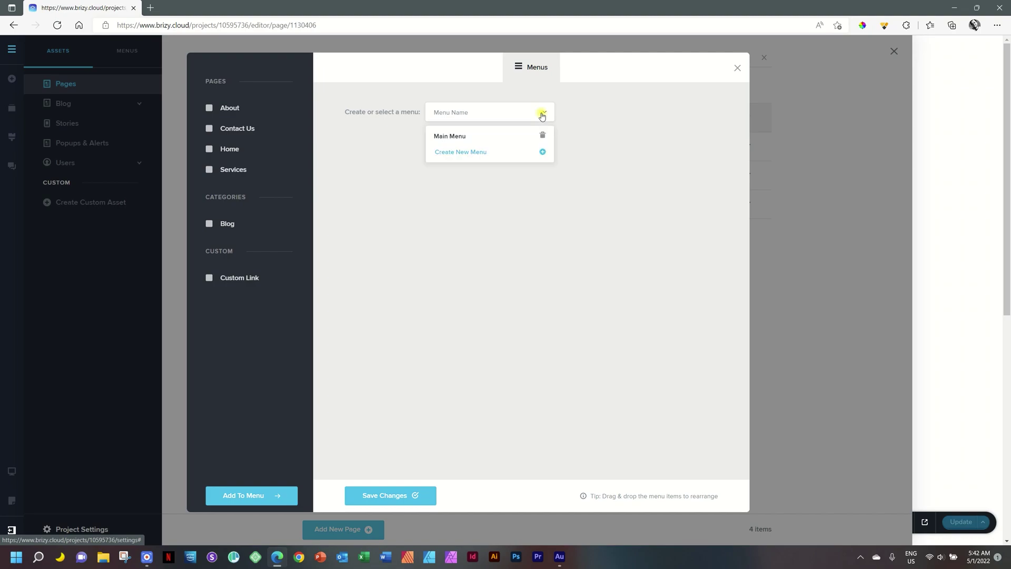
left_click(457, 140)
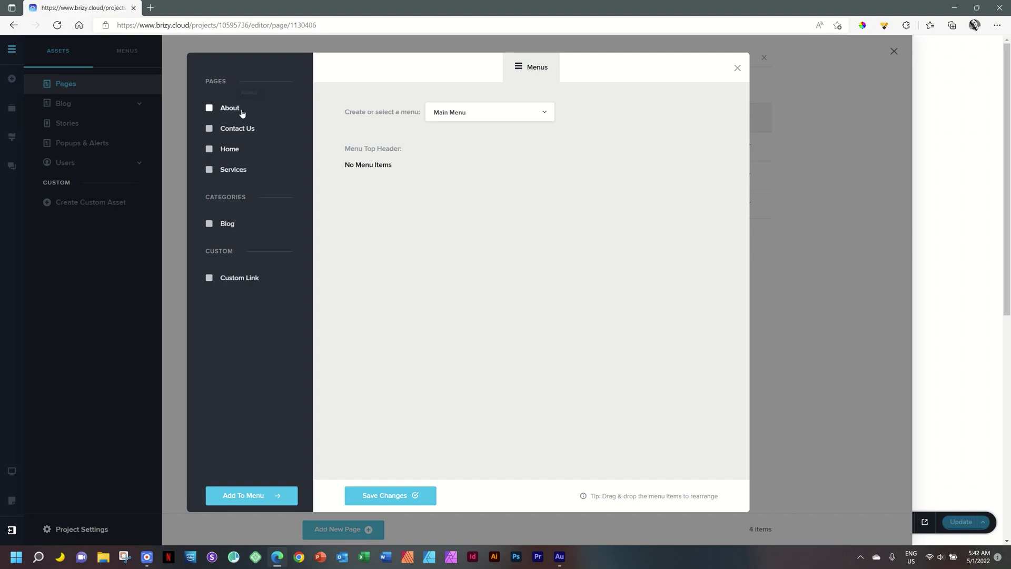
left_click(209, 108)
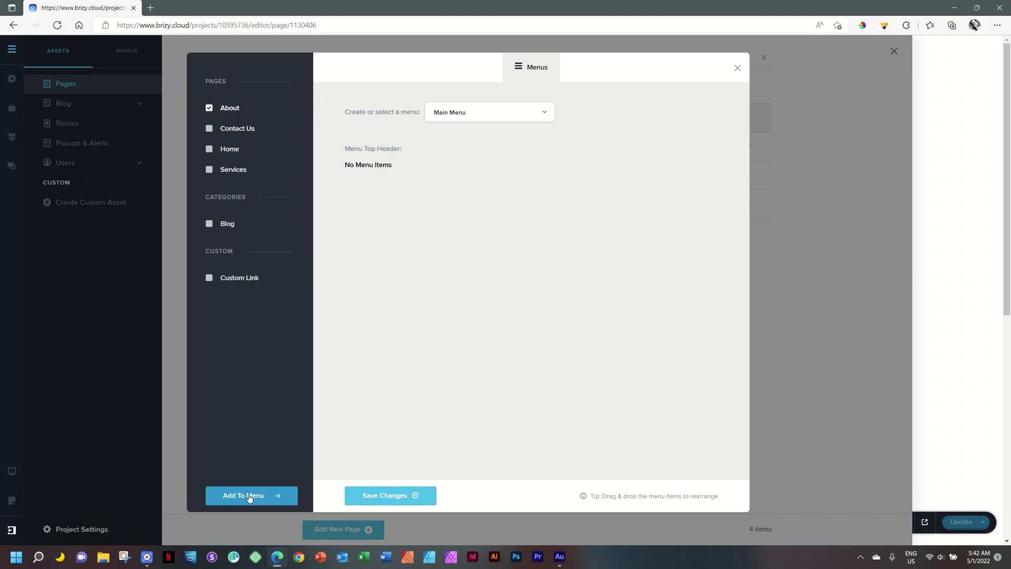
left_click(209, 129)
left_click(210, 149)
left_click(208, 168)
left_click(244, 496)
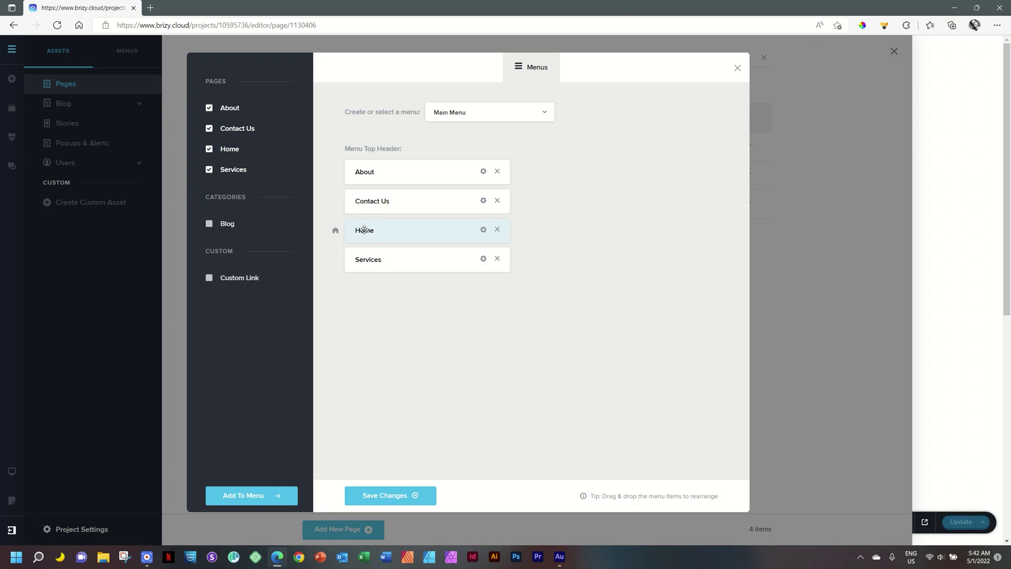
Step: Reorder the menu items to Home, About, Services, Contact Us, save the changes and close the menu settings
left_click_drag(368, 229, 362, 171)
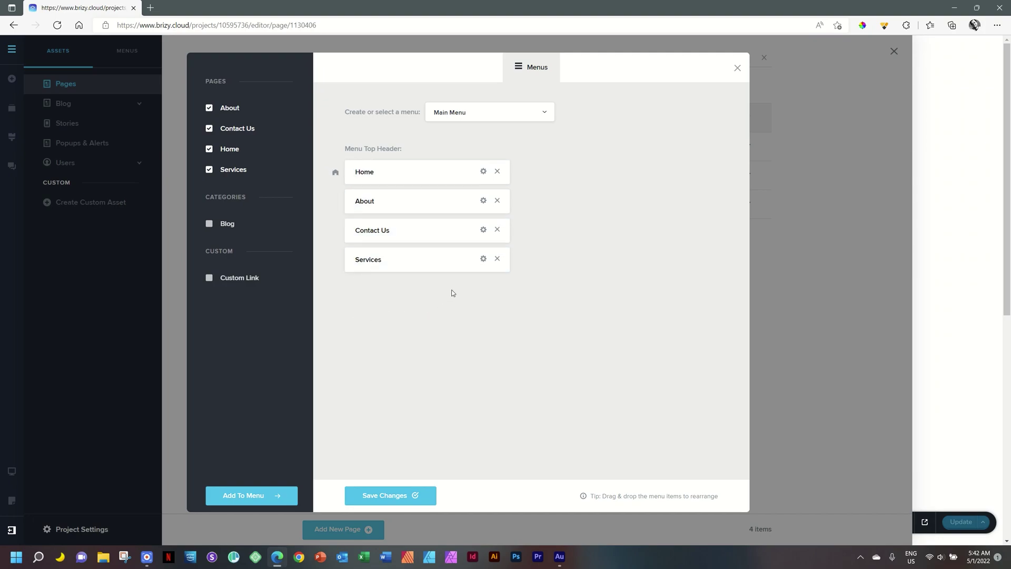
left_click_drag(367, 260, 367, 231)
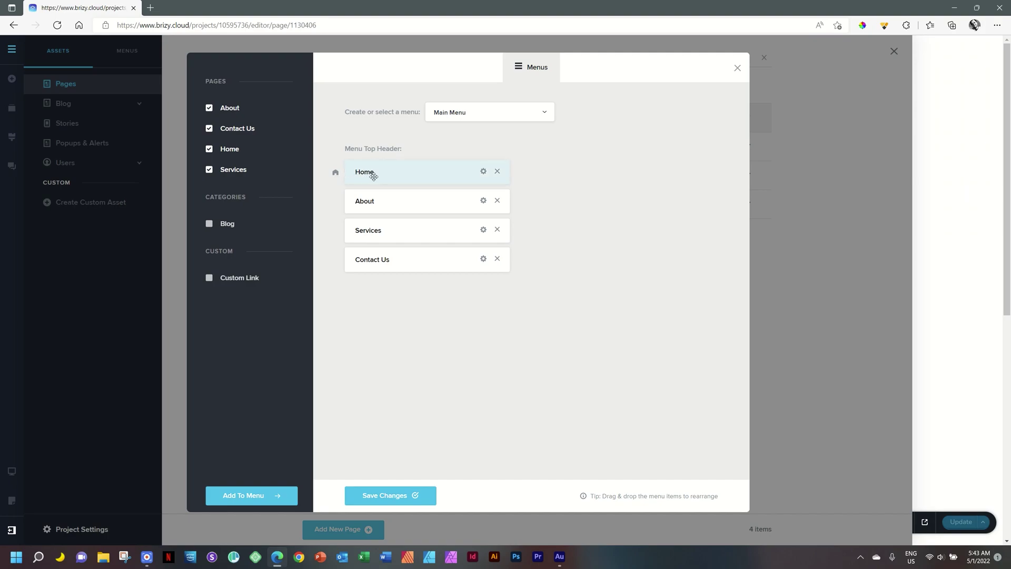
left_click(413, 497)
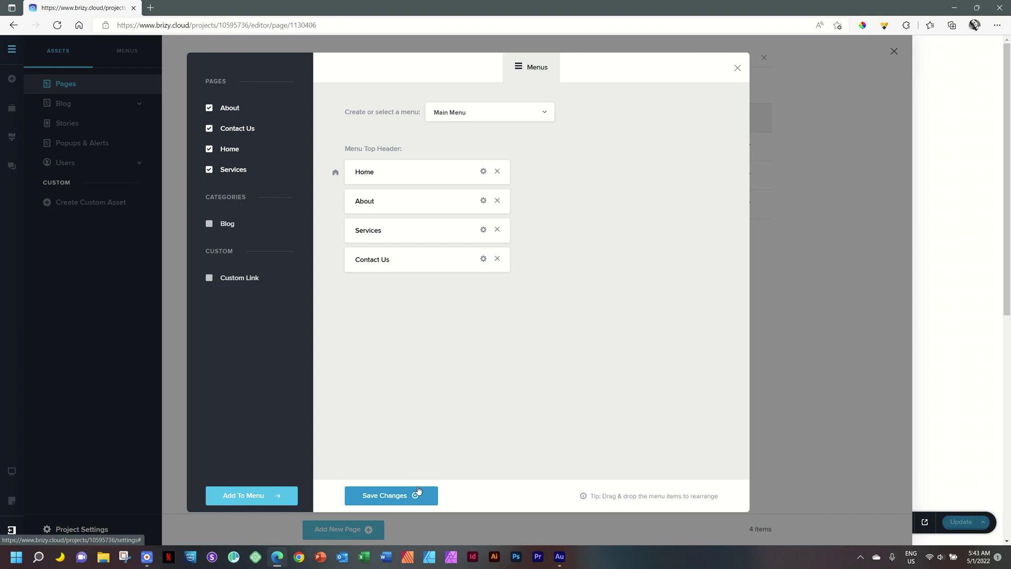
left_click(737, 68)
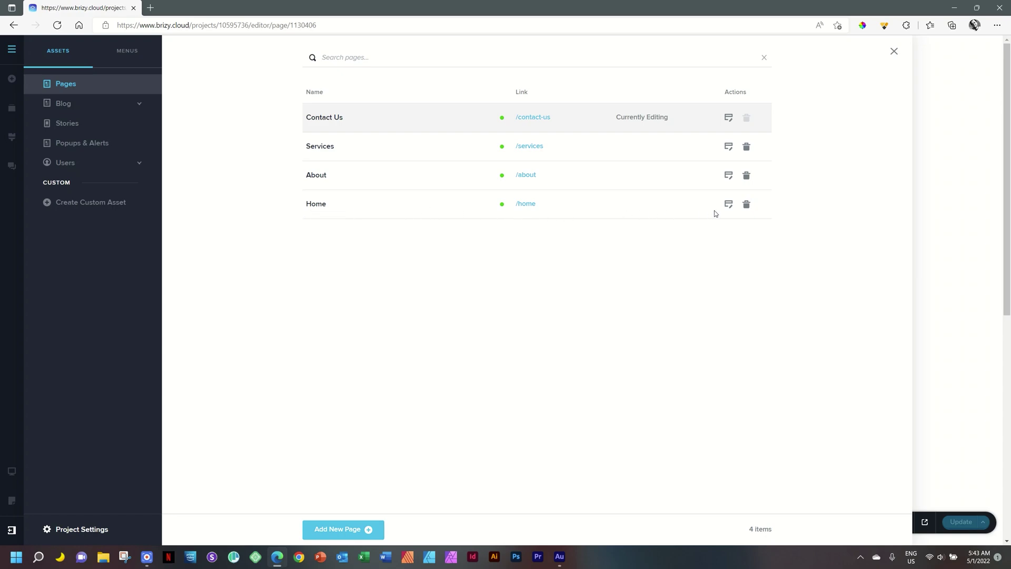
Step: Open the Home page for editing and add a blank create-your-own block at the end of the page
left_click(729, 208)
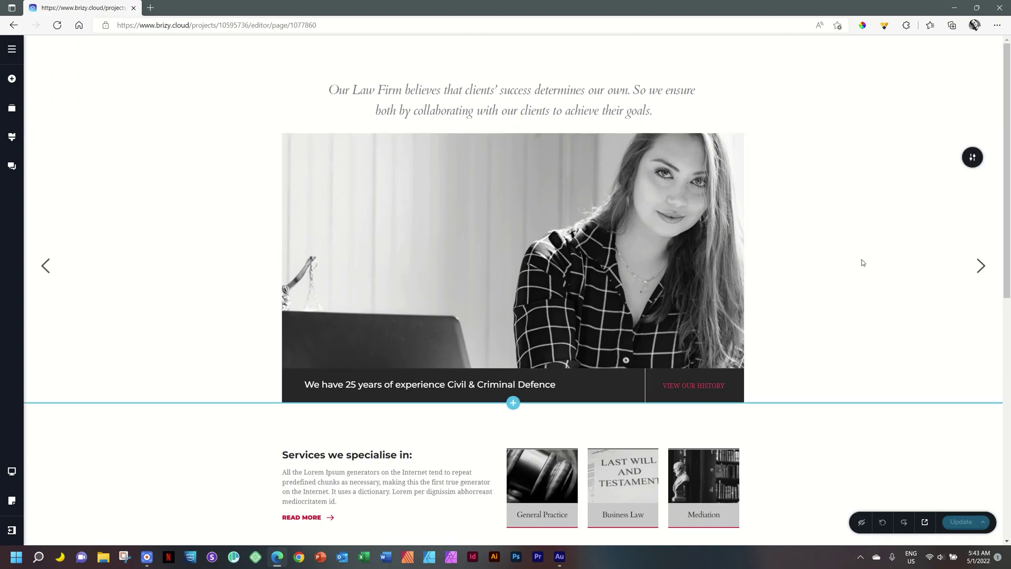
left_click_drag(1007, 257, 1007, 497)
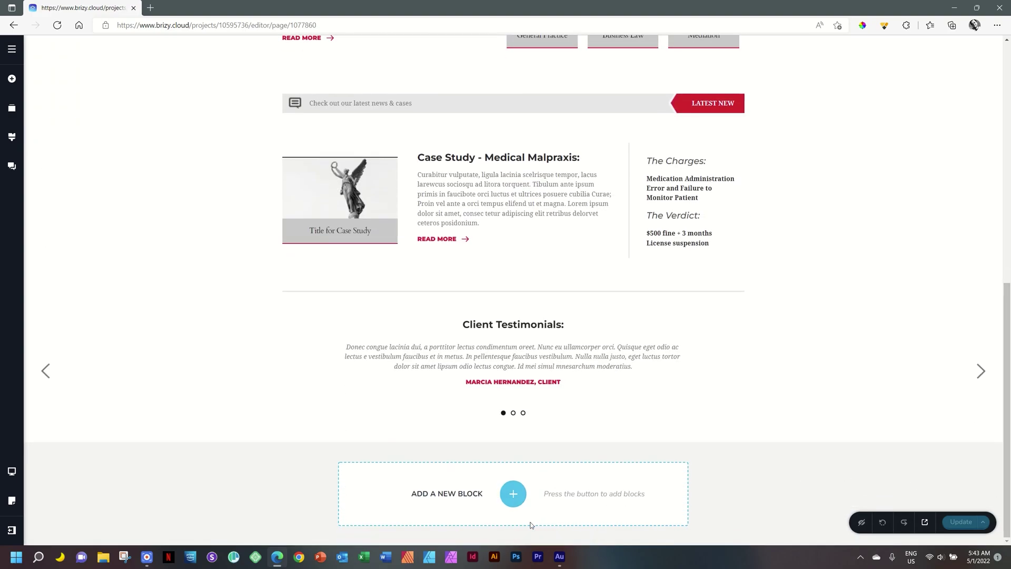
left_click(519, 497)
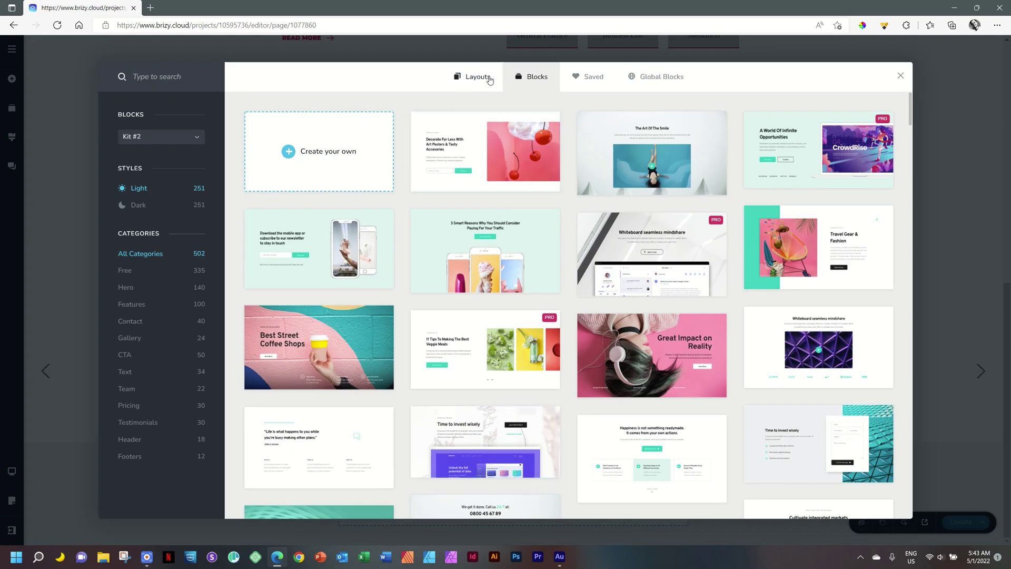
left_click(132, 440)
left_click(132, 456)
left_click(132, 441)
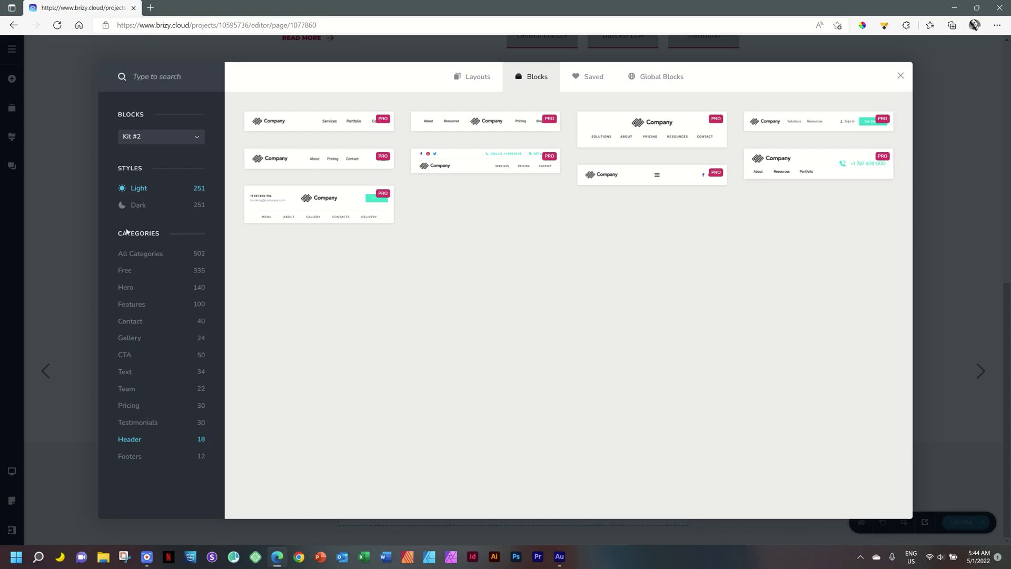
left_click(127, 254)
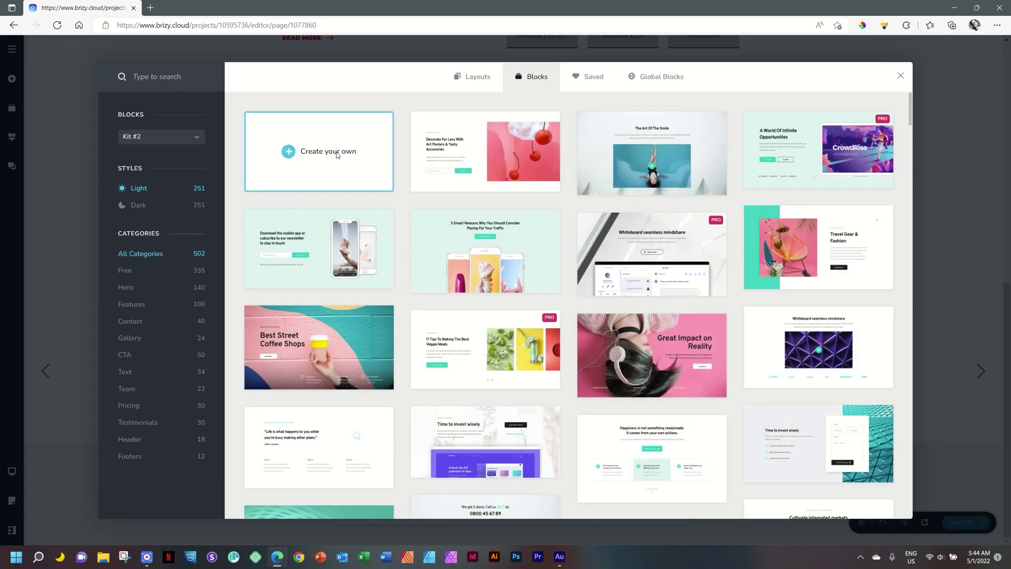
left_click(337, 154)
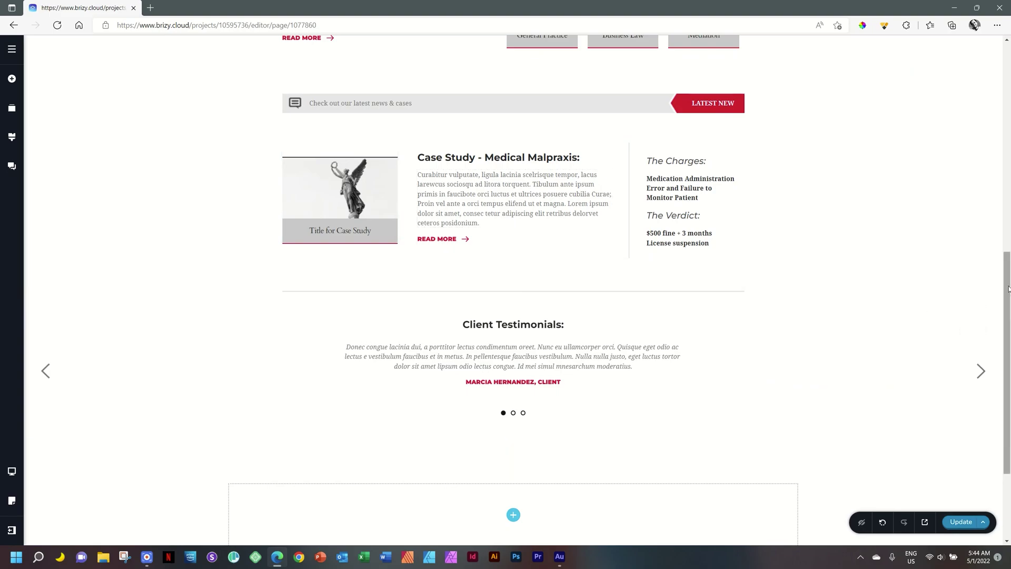
Step: Move the new empty block to the top of the Home page
scroll(775, 385, "down", 3)
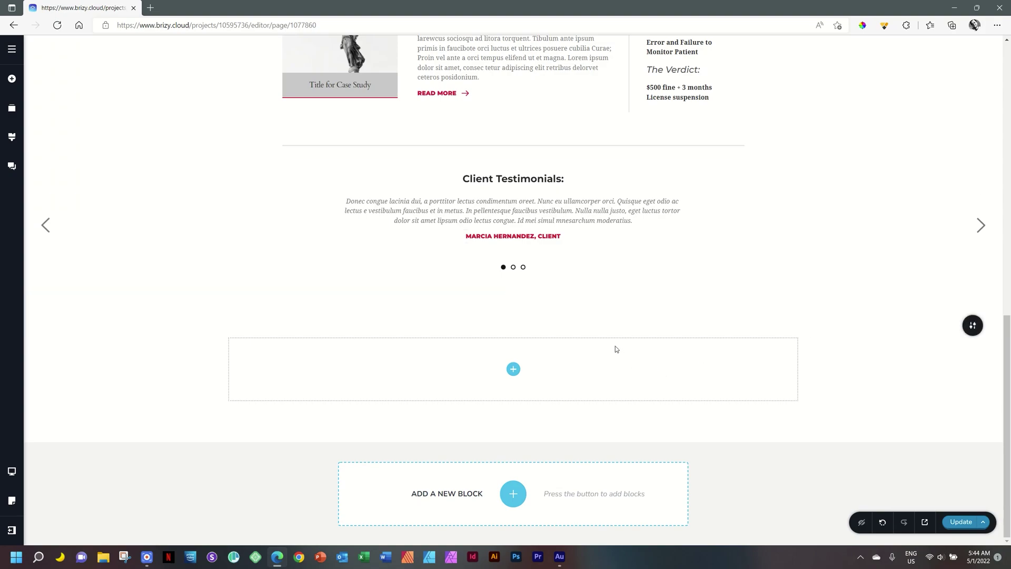
left_click(12, 112)
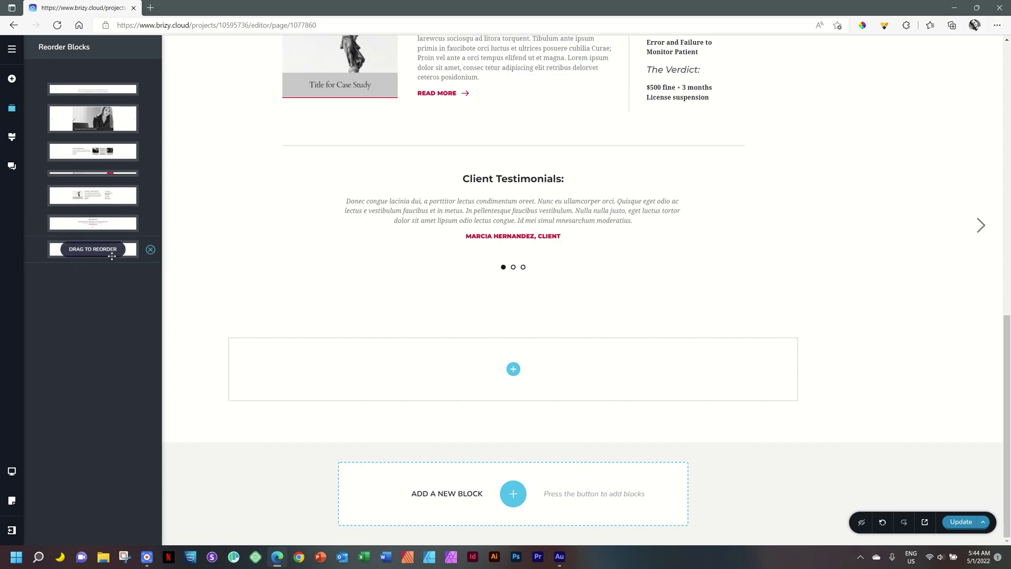
left_click(83, 254)
left_click_drag(83, 255, 87, 93)
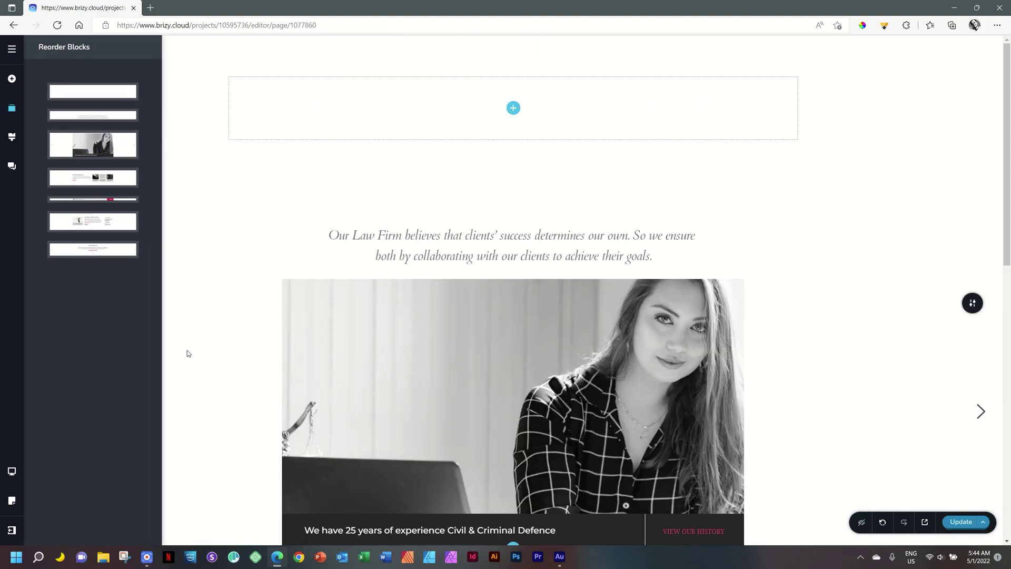
Step: Customise the available elements so that both Menu elements are included in the list
left_click(513, 108)
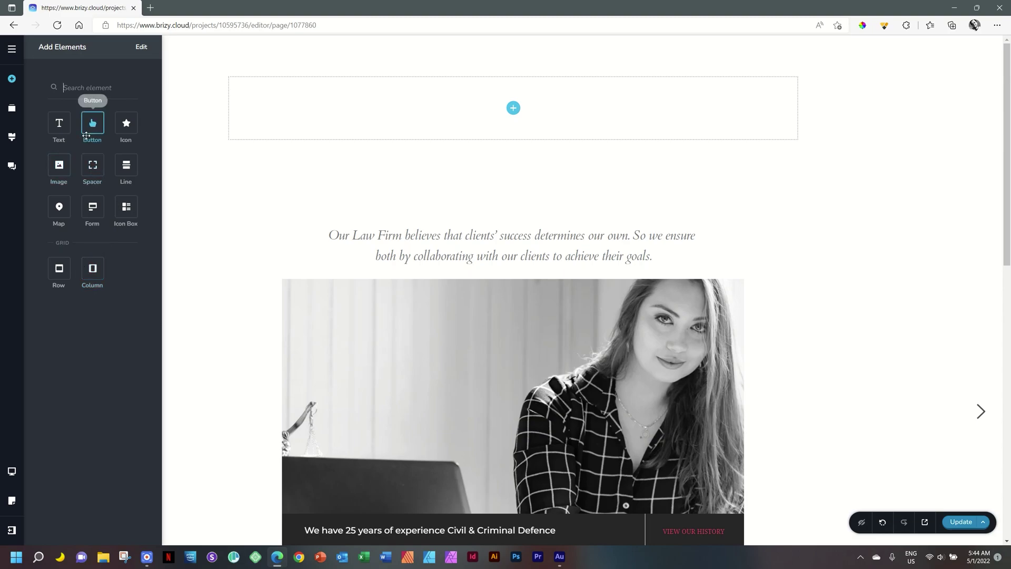
left_click(140, 48)
scroll(121, 193, "down", 3)
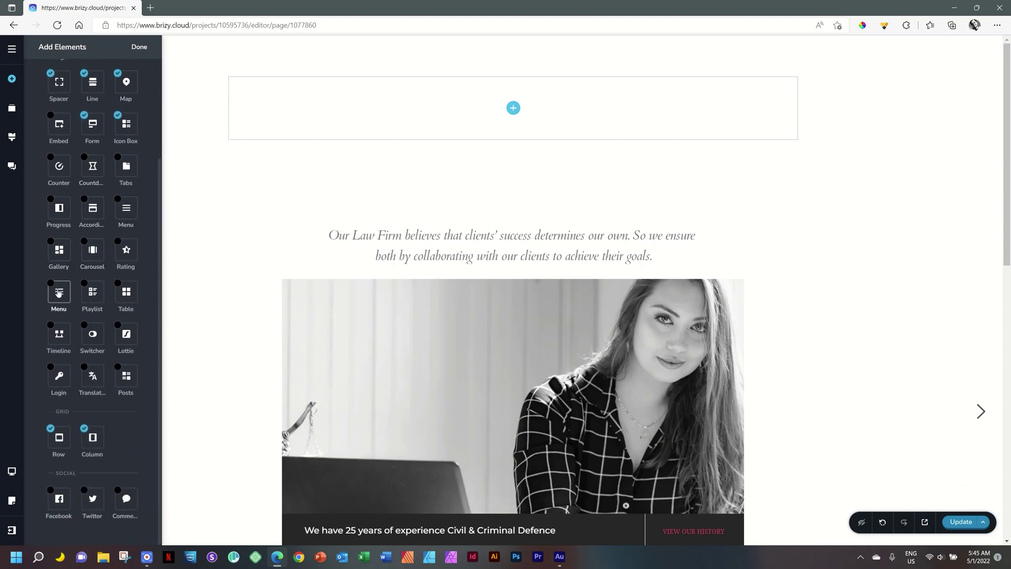
left_click(51, 285)
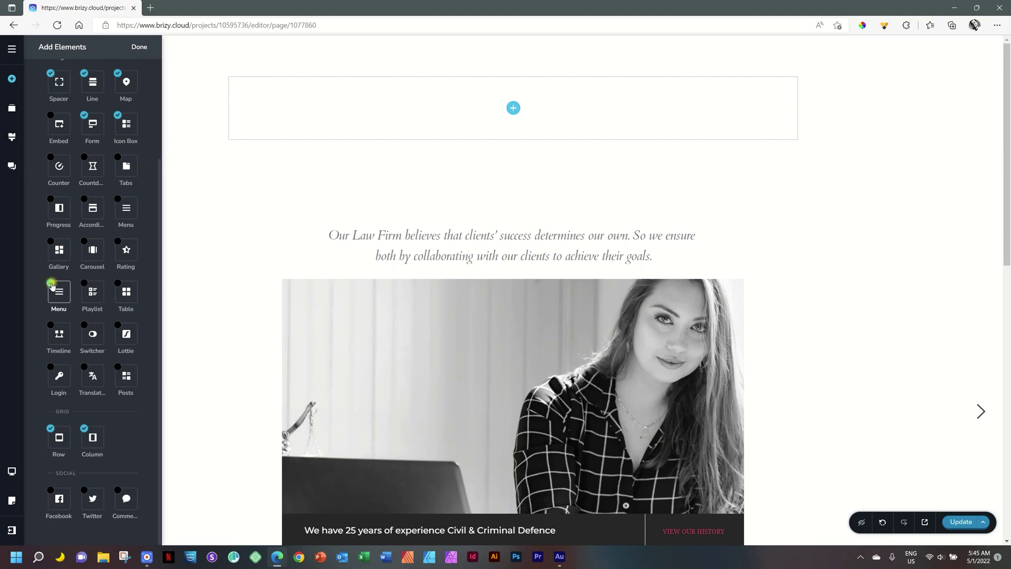
left_click(117, 202)
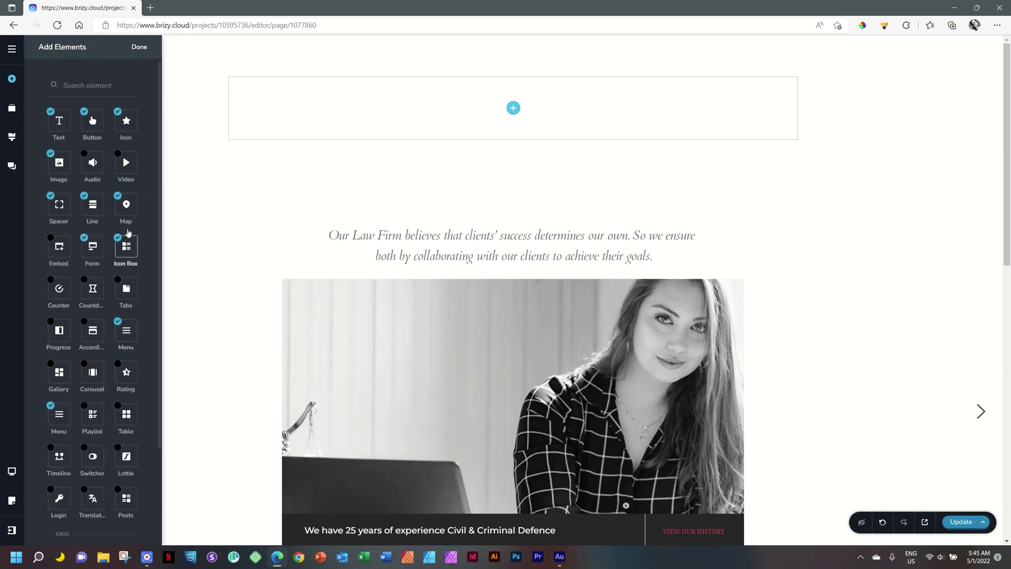
left_click(139, 47)
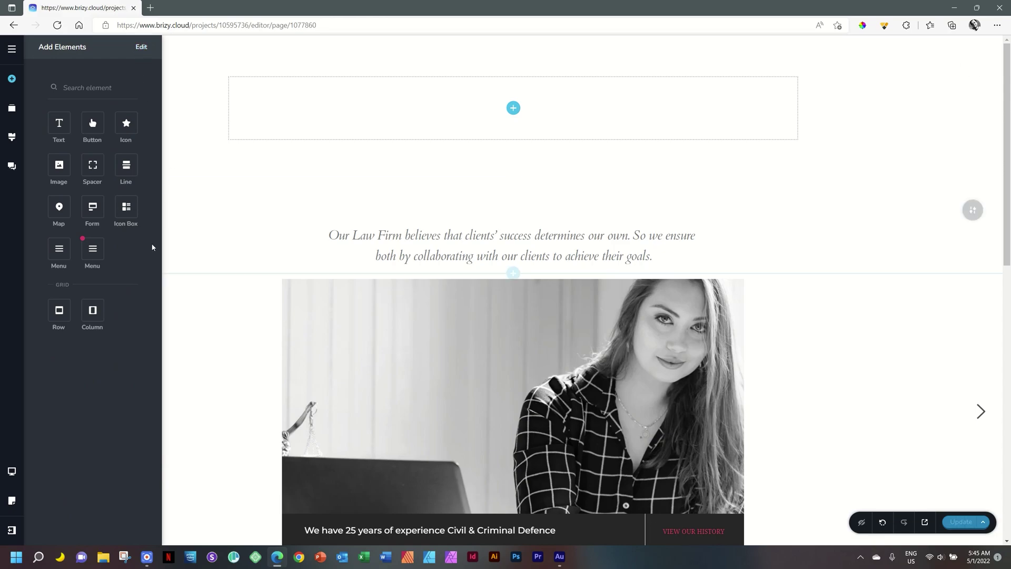
Step: Exclude the Menu element beside Playlist from the available elements, and place the remaining Menu in the empty top block
mouse_move(95, 259)
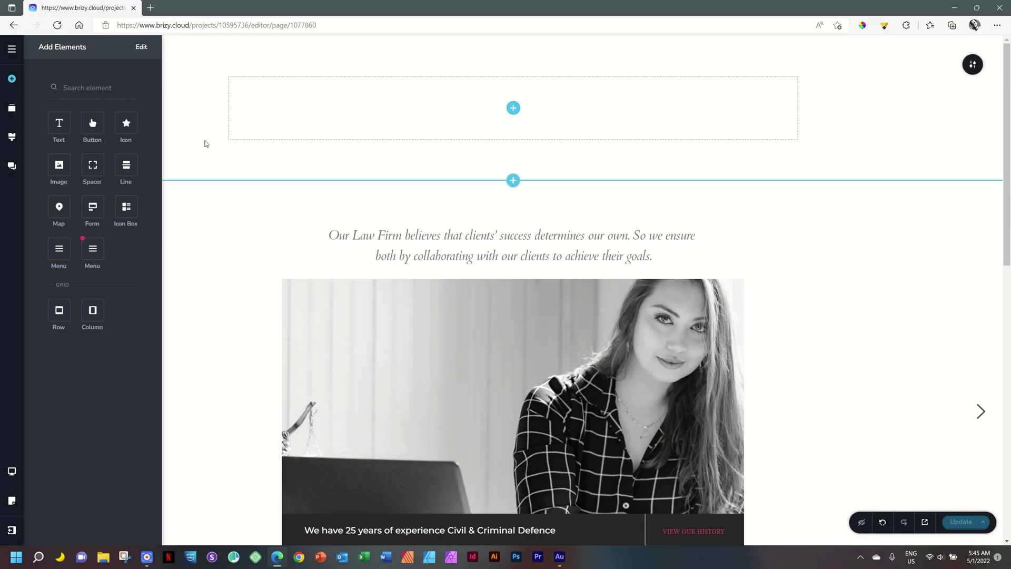
left_click(141, 49)
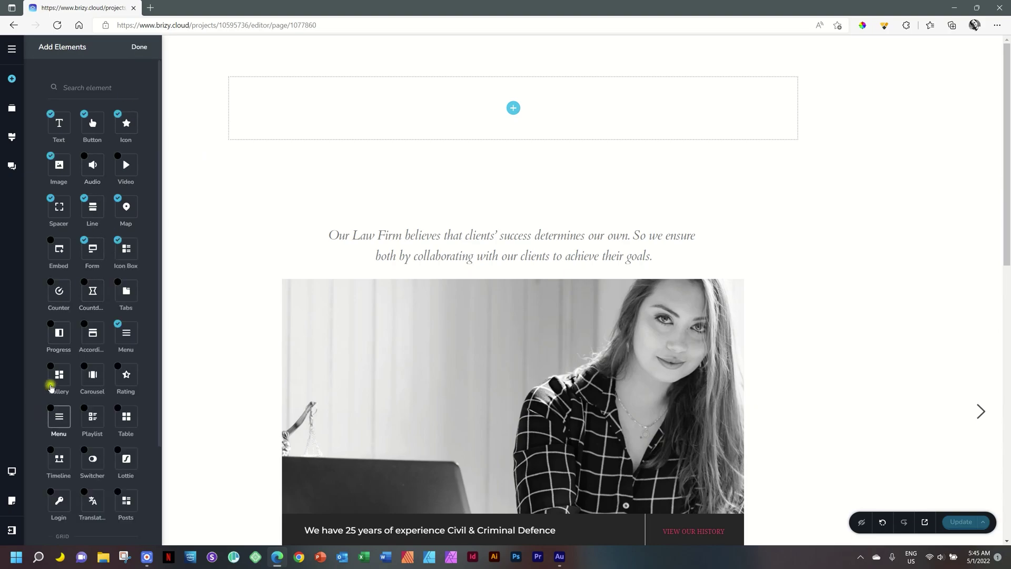
left_click(141, 48)
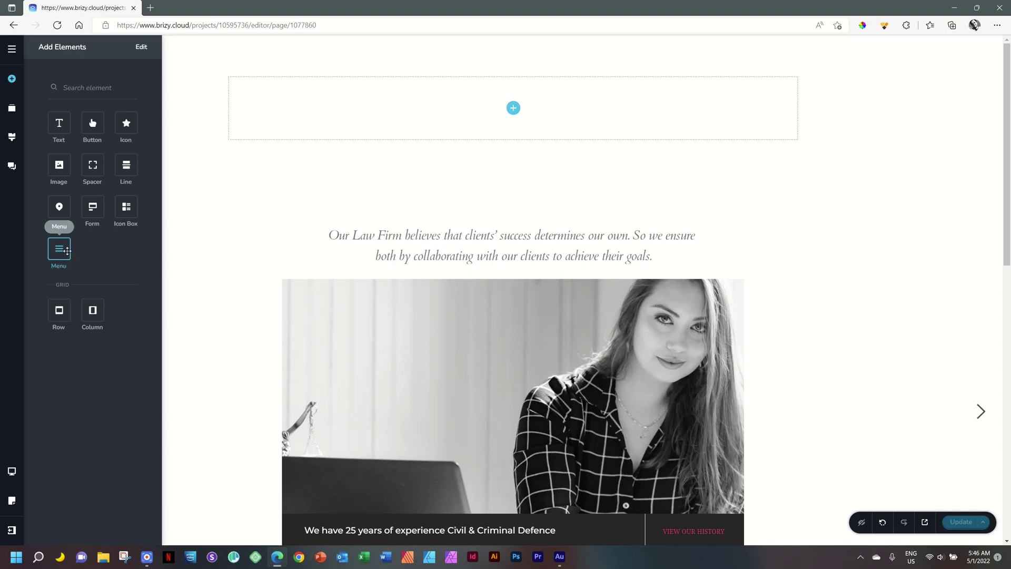
left_click_drag(63, 251, 513, 107)
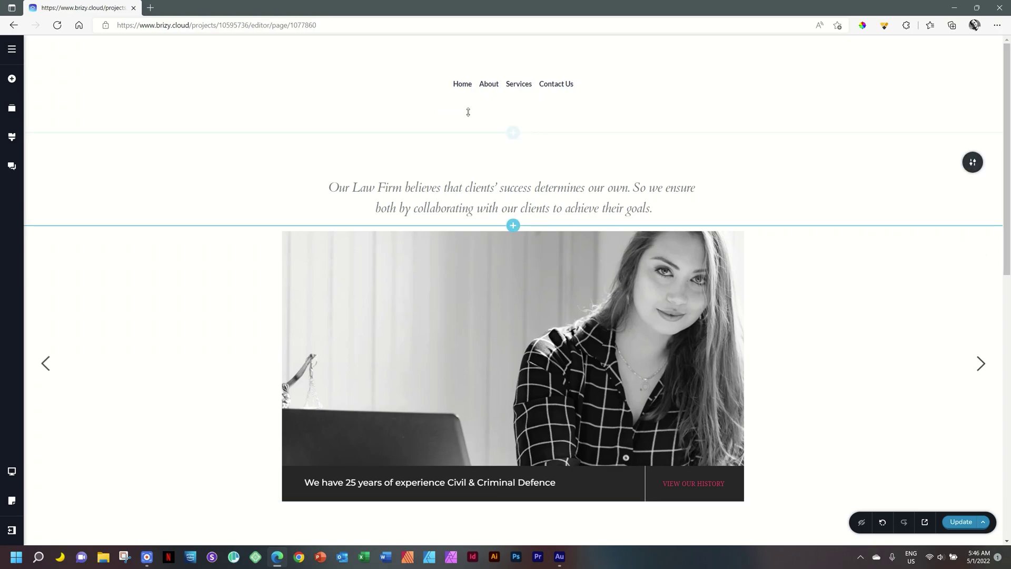
Step: Keep Main Menu as the source of the header menu and set the spacing between its items to 50 px
left_click(460, 86)
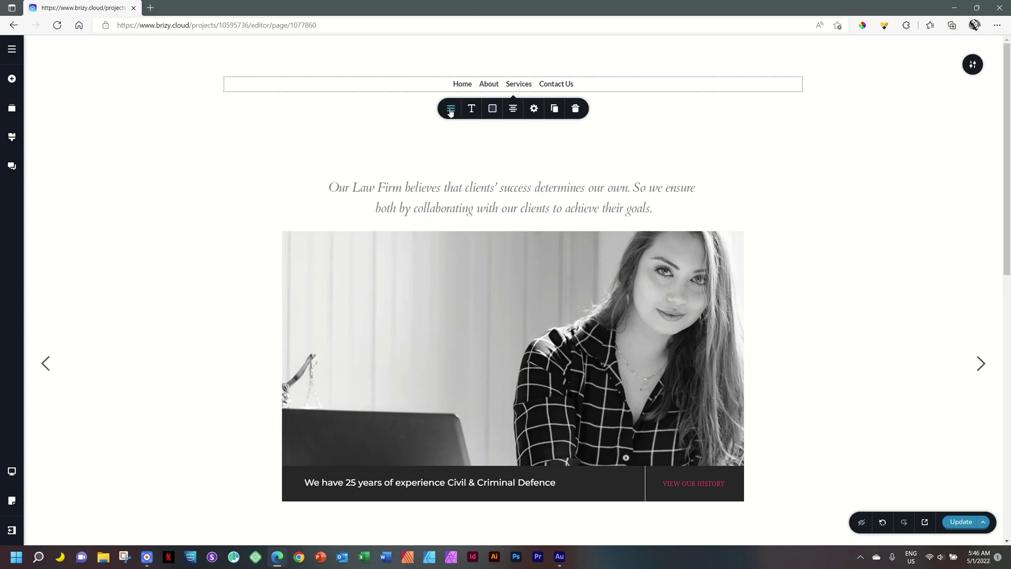
left_click(450, 111)
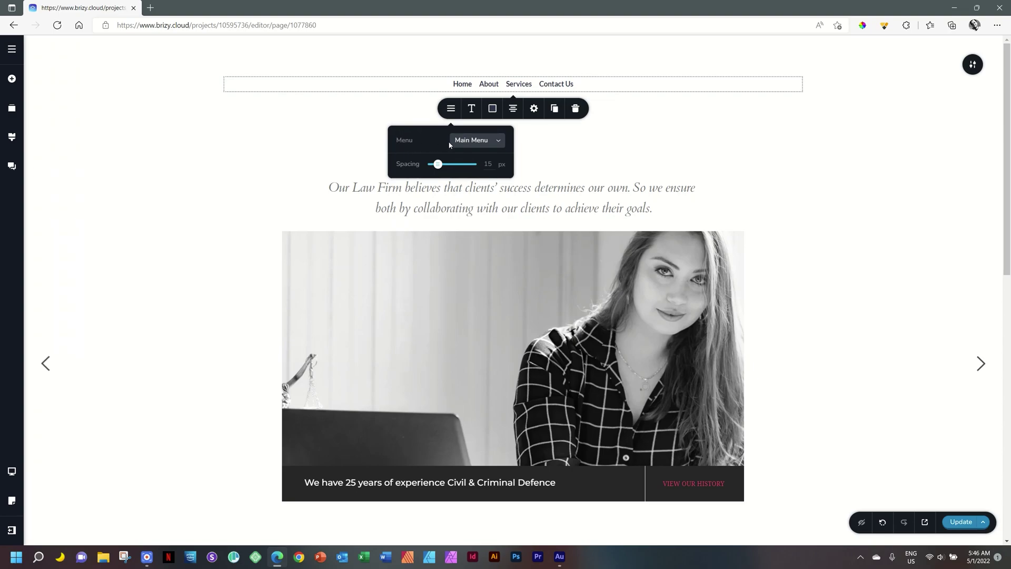
left_click(492, 140)
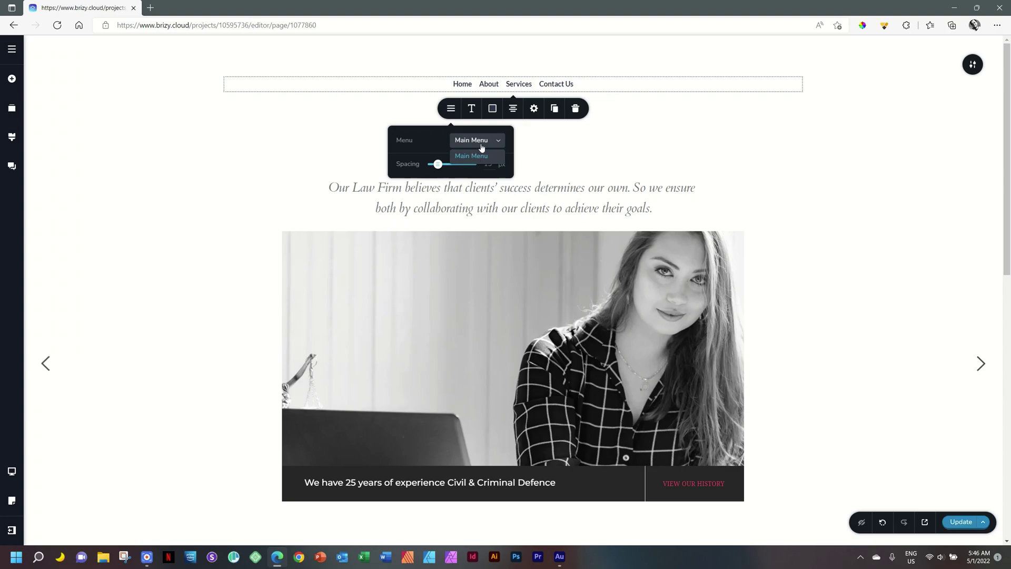
left_click(411, 161)
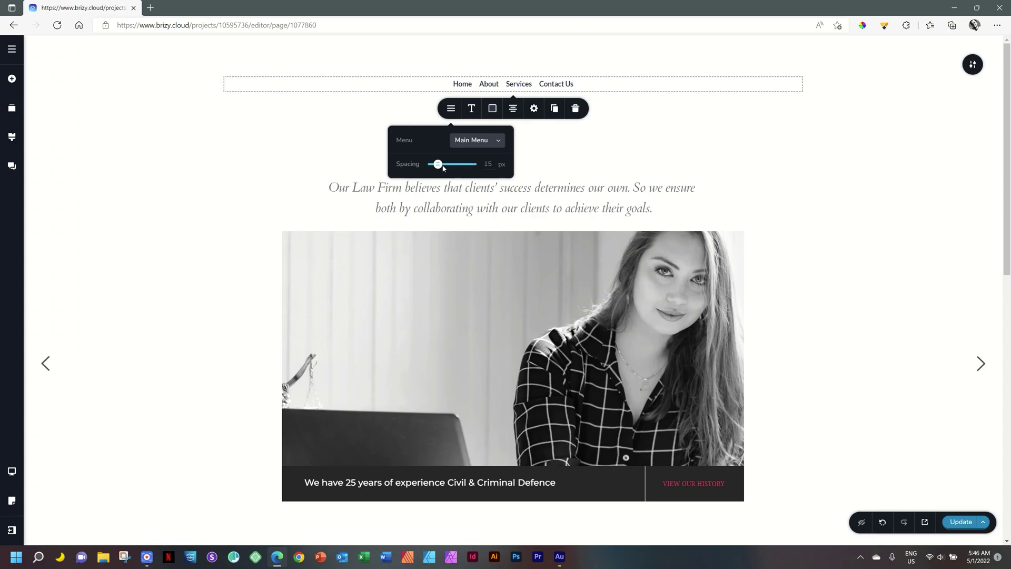
left_click_drag(438, 164, 451, 164)
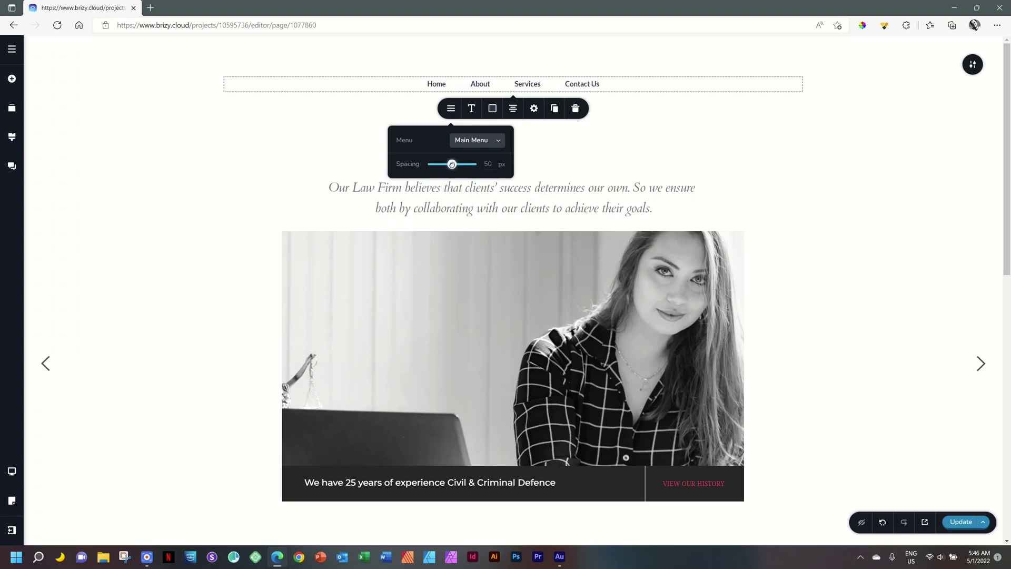
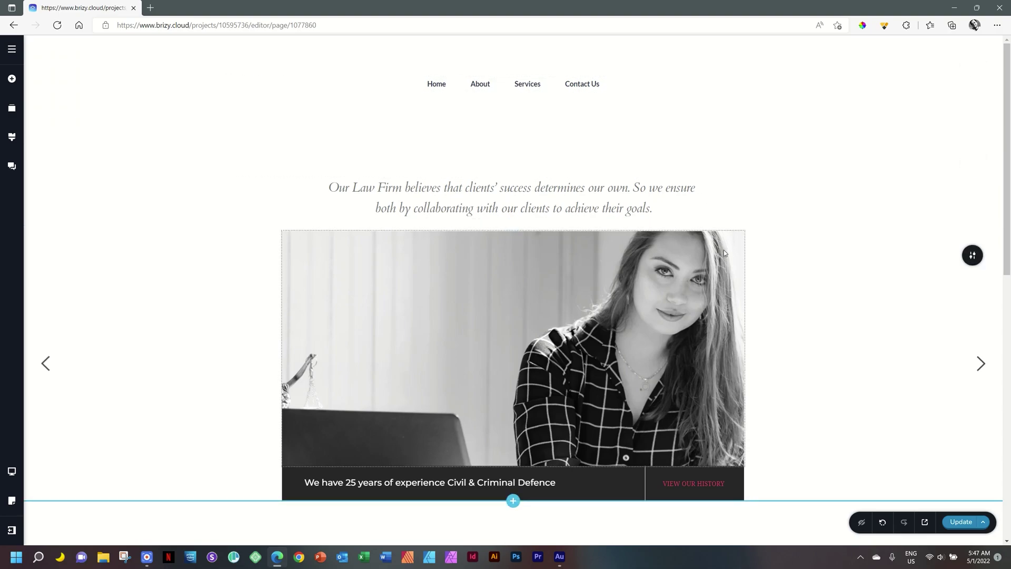
Step: Check the font of the "Services we specialise in:" heading and apply the same font, Montserrat, to the header menu
left_click(437, 86)
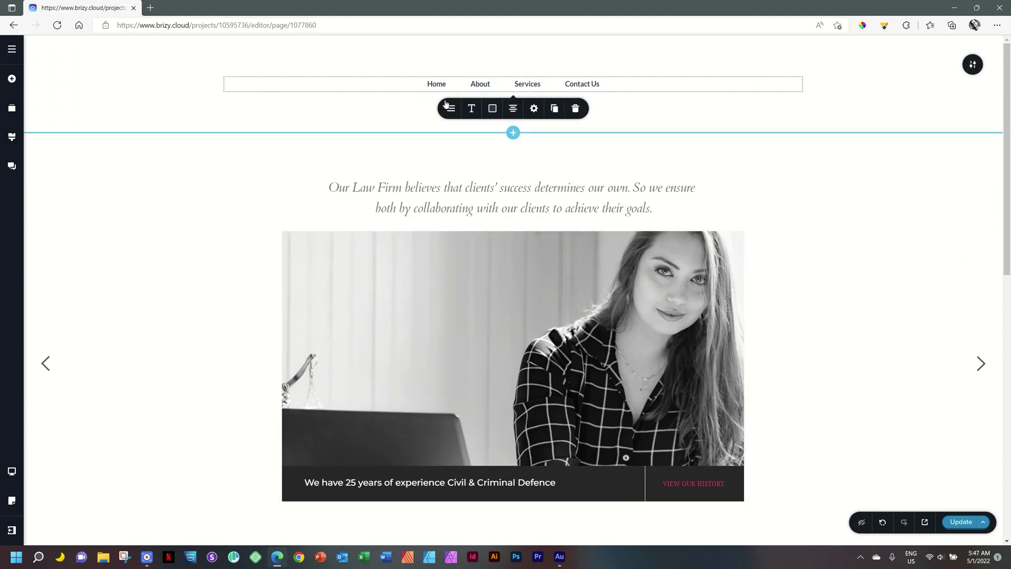
left_click(471, 108)
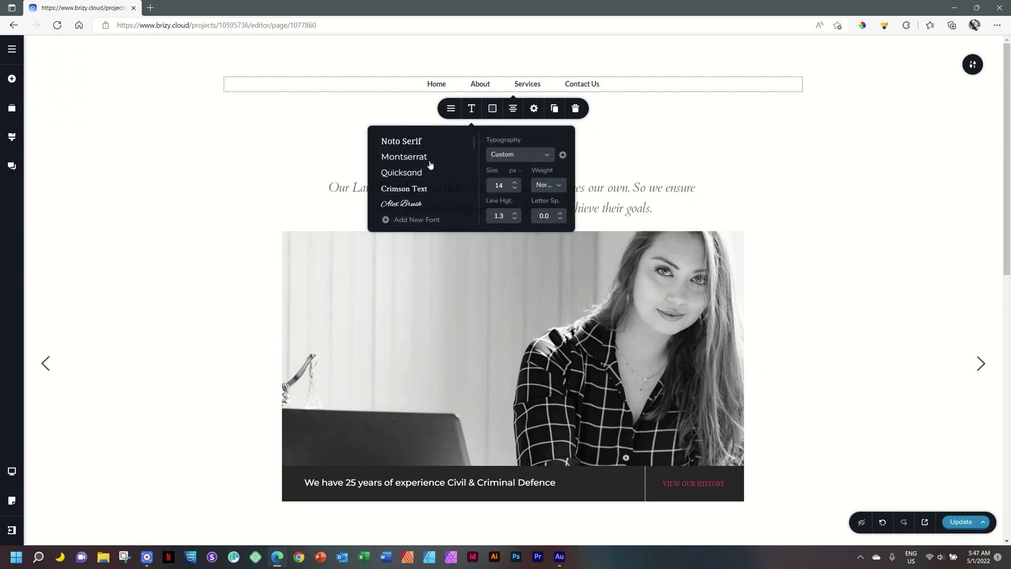
left_click_drag(474, 148, 476, 168)
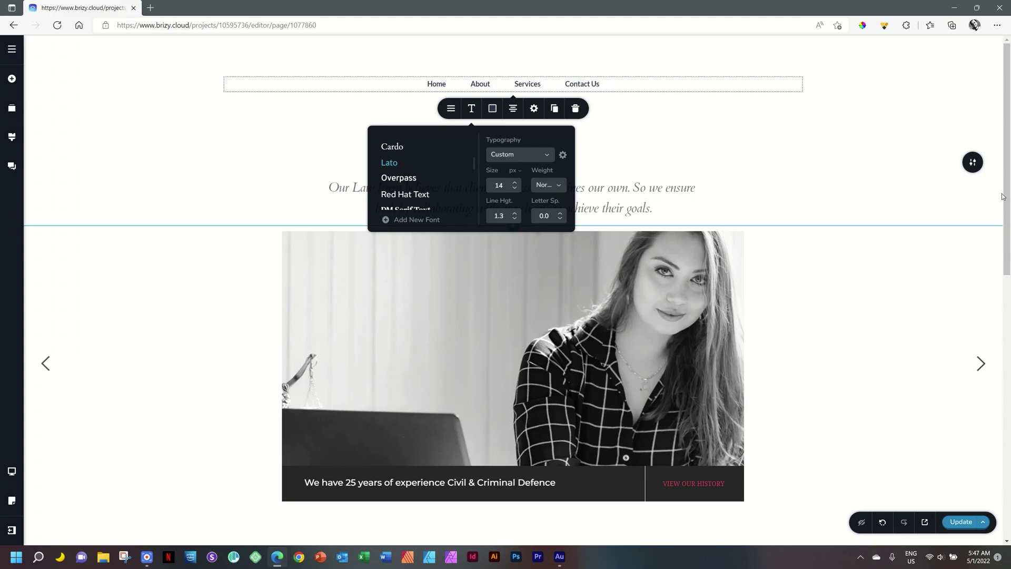
left_click_drag(1005, 196, 1008, 355)
left_click(356, 208)
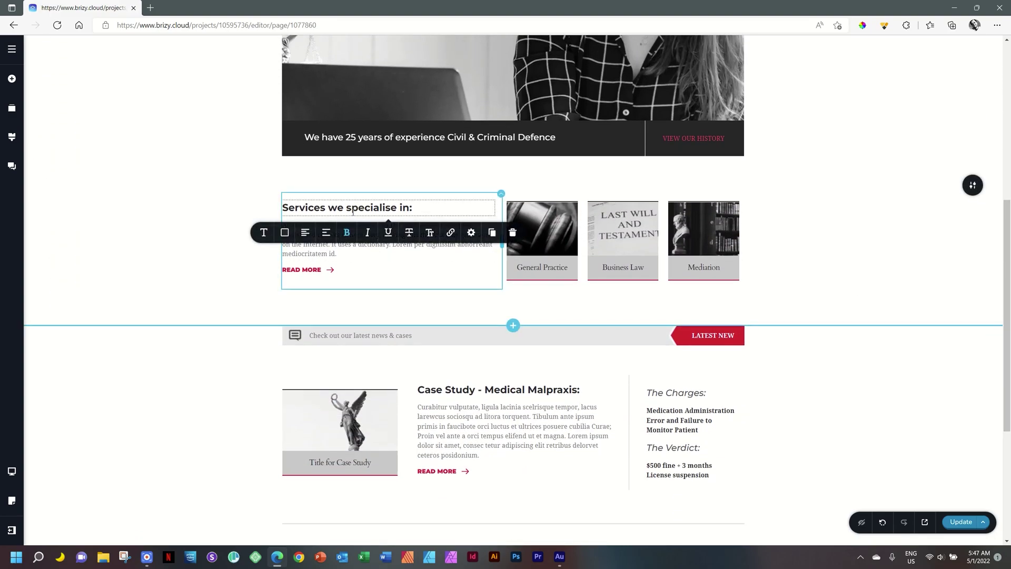
left_click(263, 232)
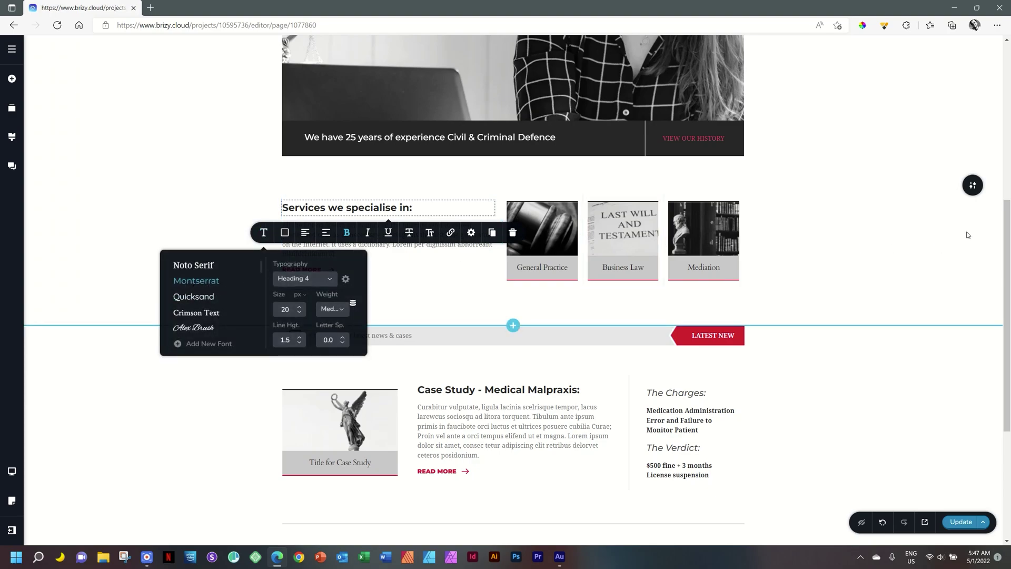
left_click_drag(1003, 226, 1004, 56)
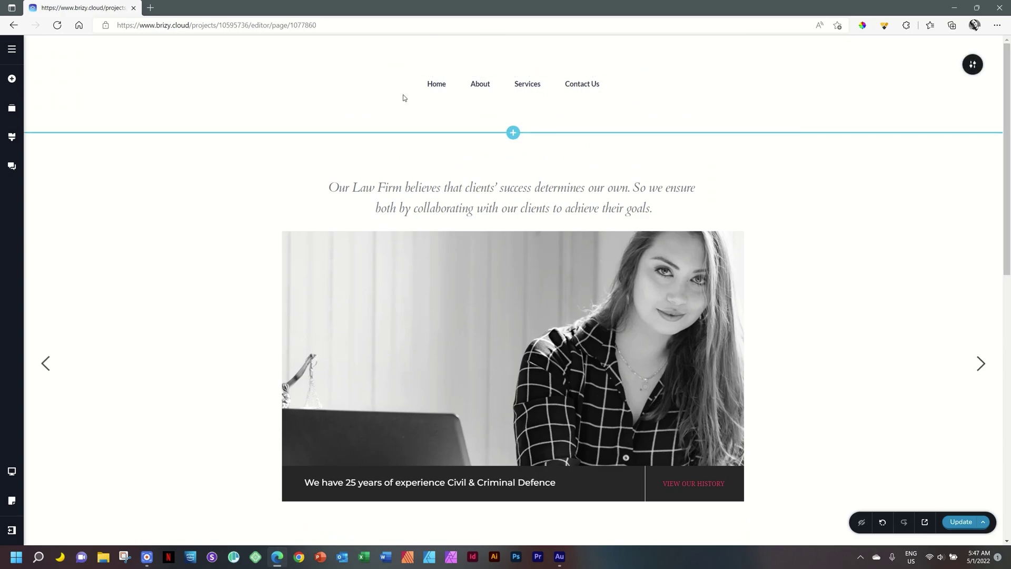
left_click(436, 84)
left_click(471, 108)
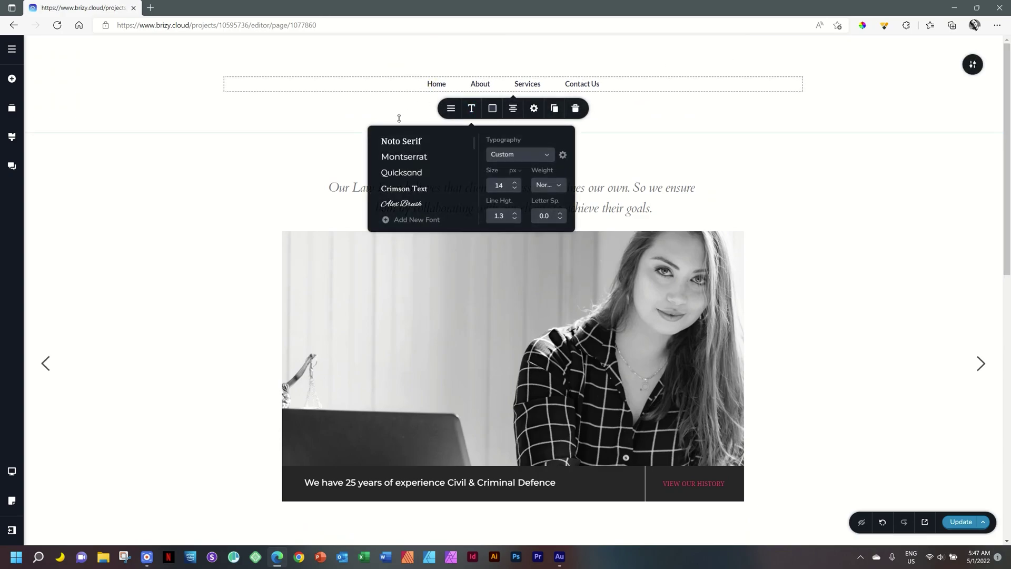
left_click(403, 157)
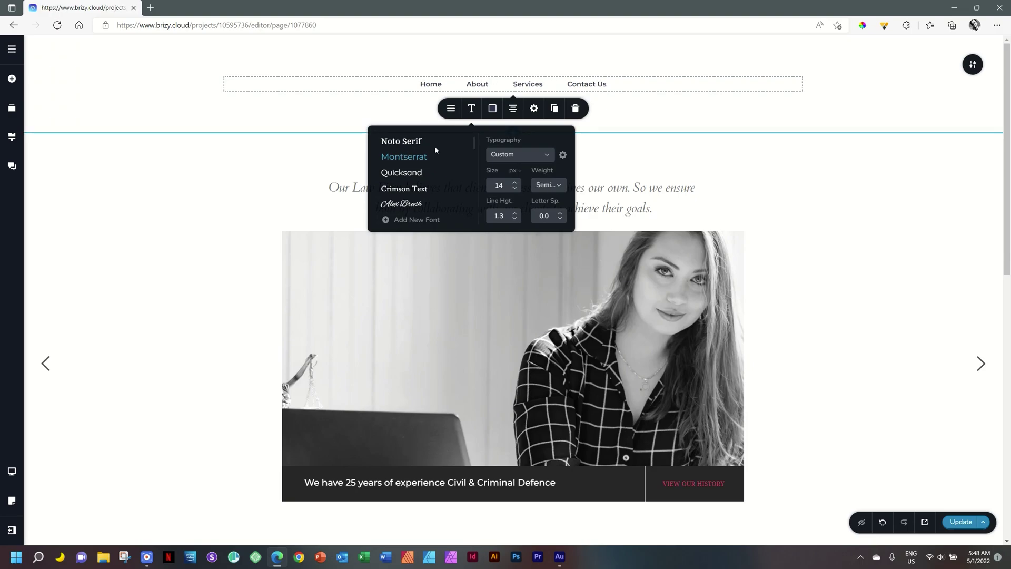
Step: Set the header menu text to Normal weight and a size of 18 px
left_click(514, 185)
left_click(513, 185)
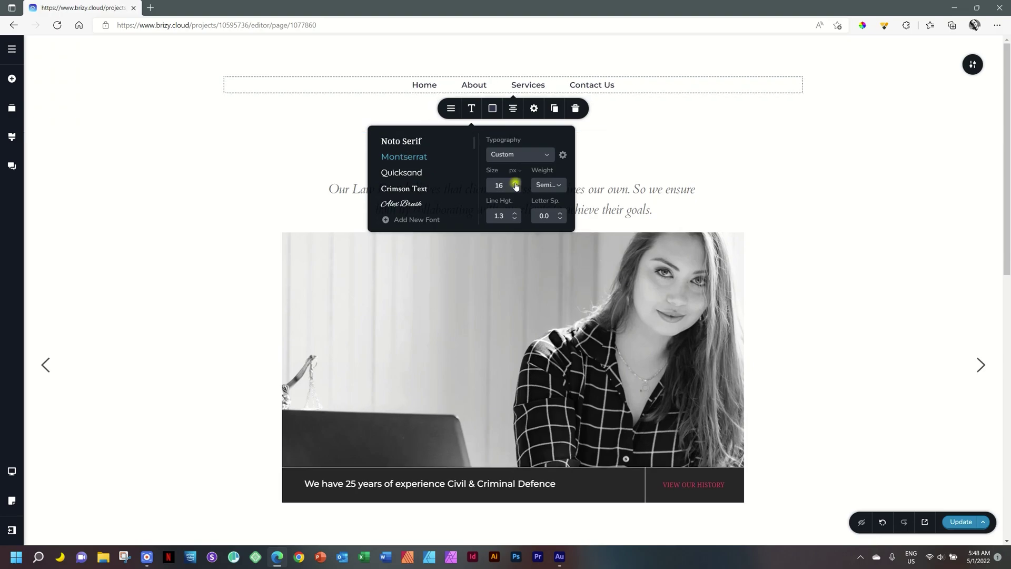
left_click(547, 185)
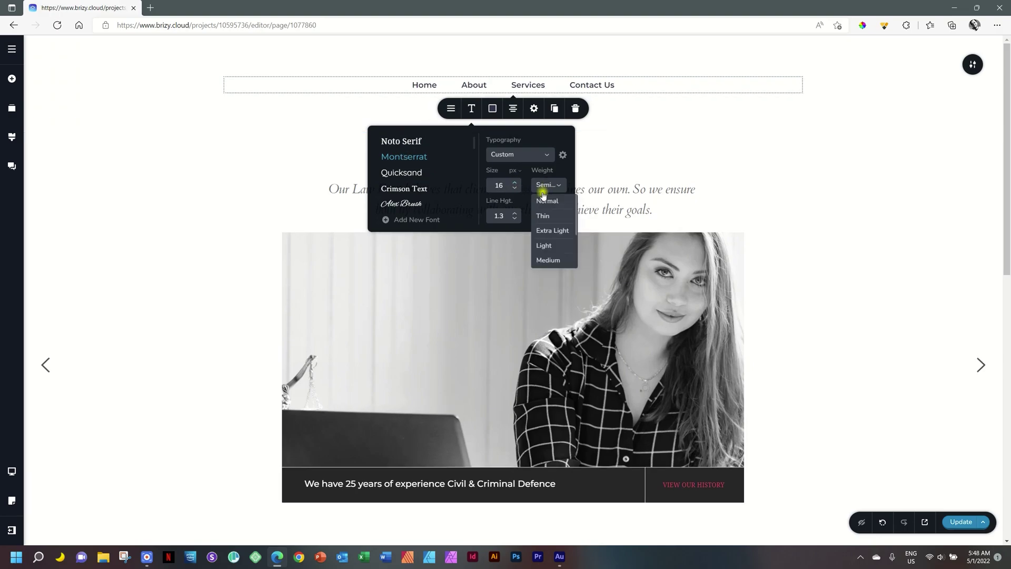
left_click(543, 245)
left_click(548, 184)
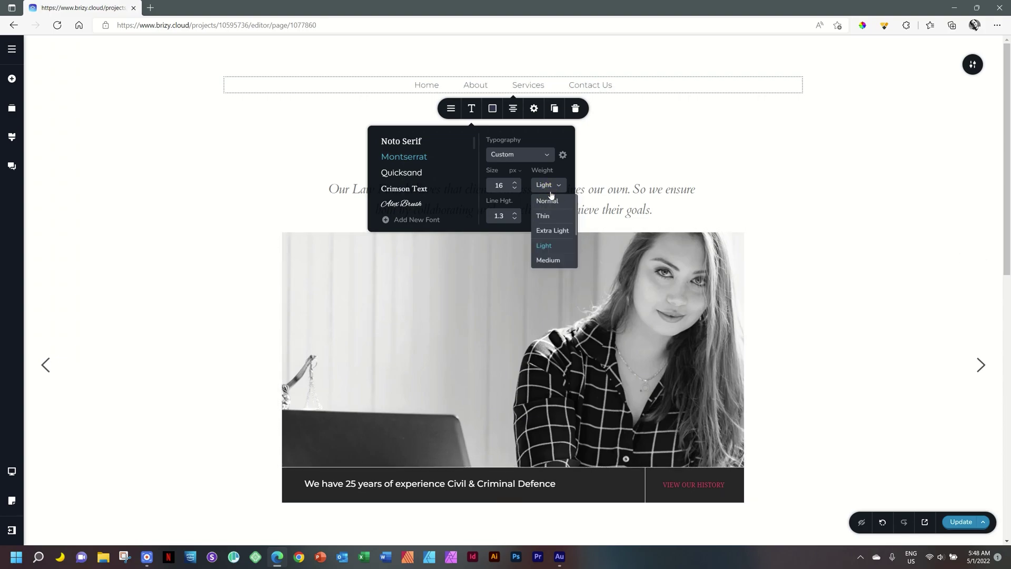
left_click(547, 203)
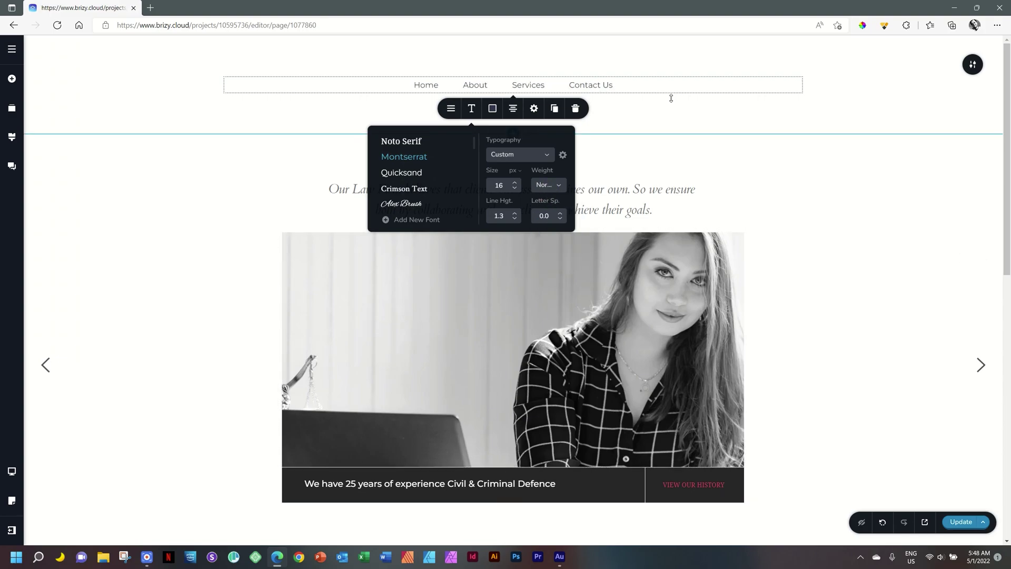
double_click(515, 183)
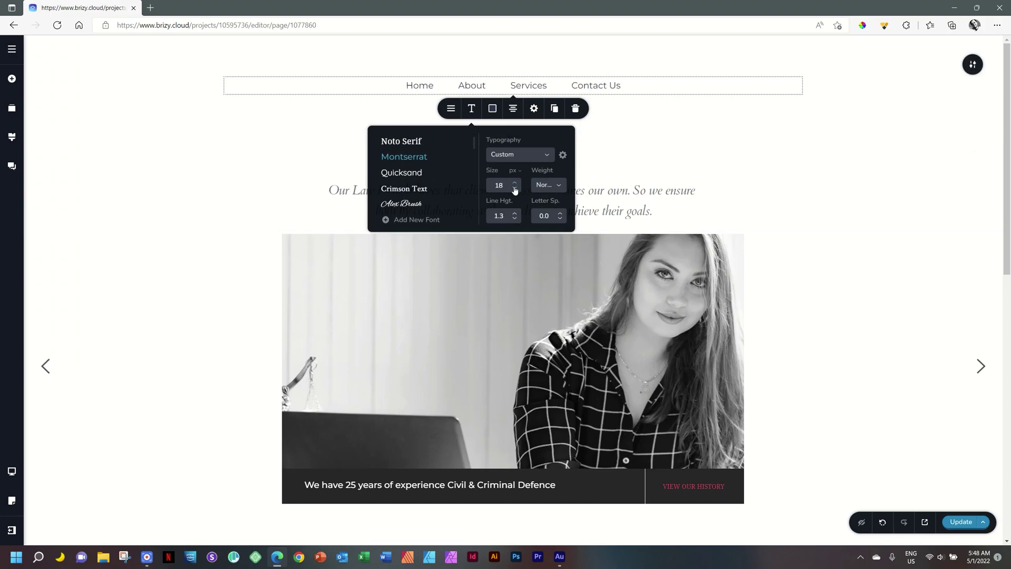
Step: Set the menu's normal text colour to the near-black swatch #171717 and its hover colour to the red swatch #d7002e
left_click(493, 108)
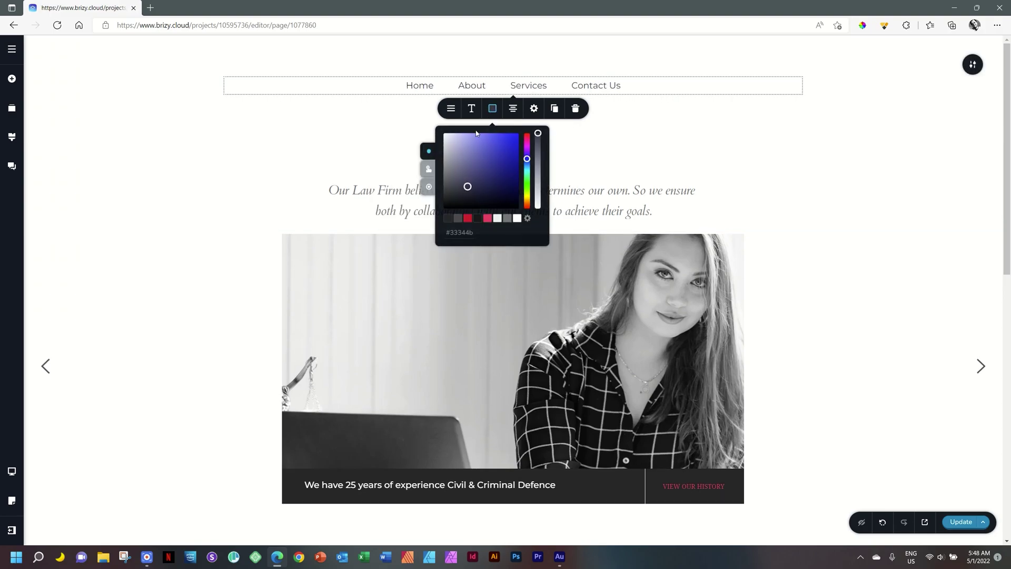
left_click(478, 219)
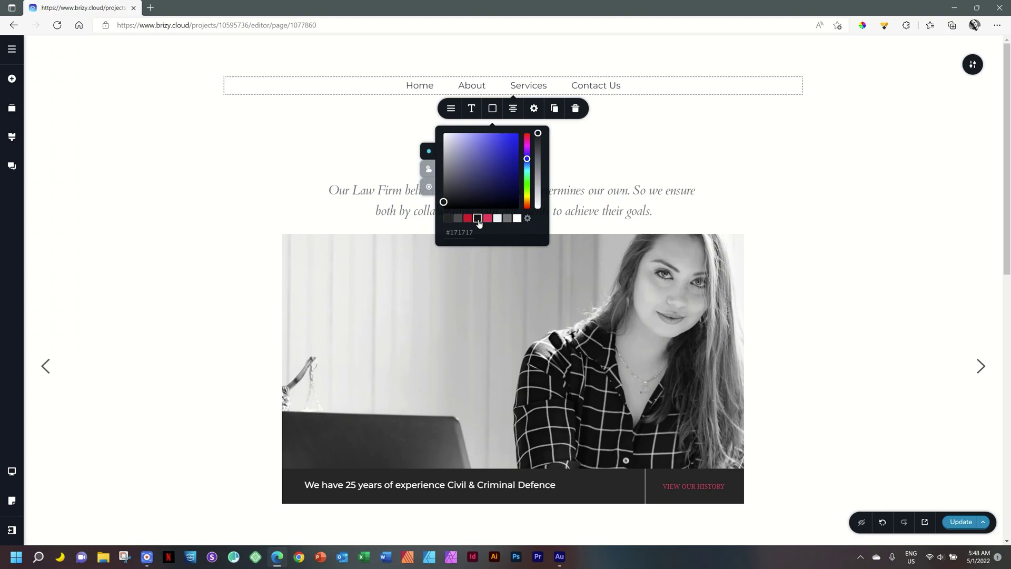
left_click(428, 169)
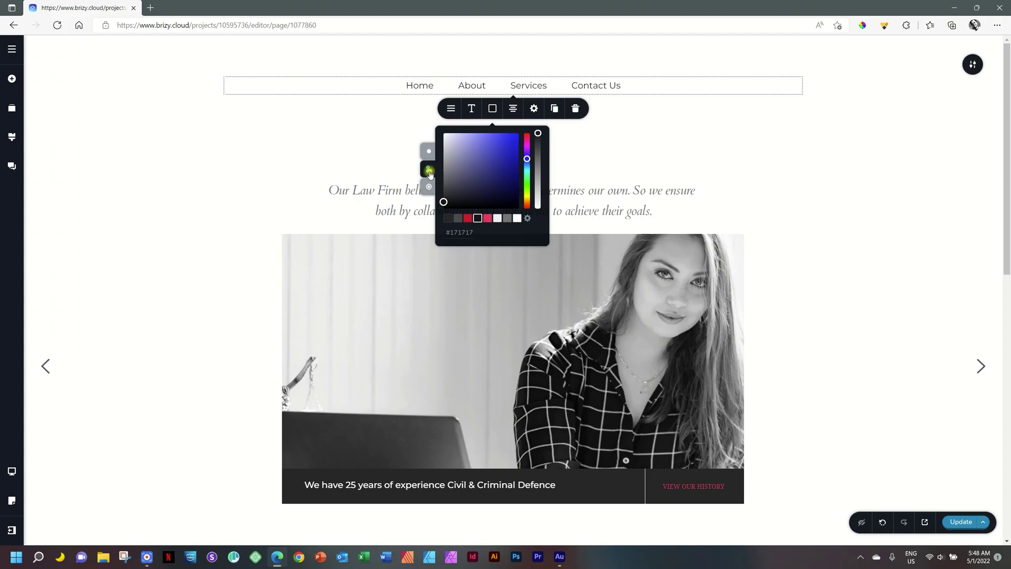
left_click(428, 151)
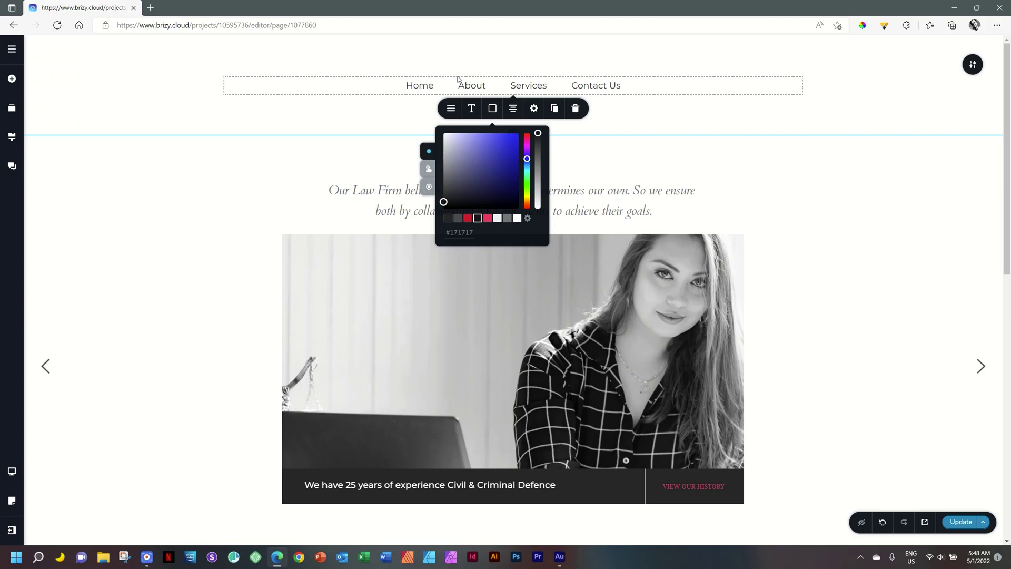
left_click(429, 169)
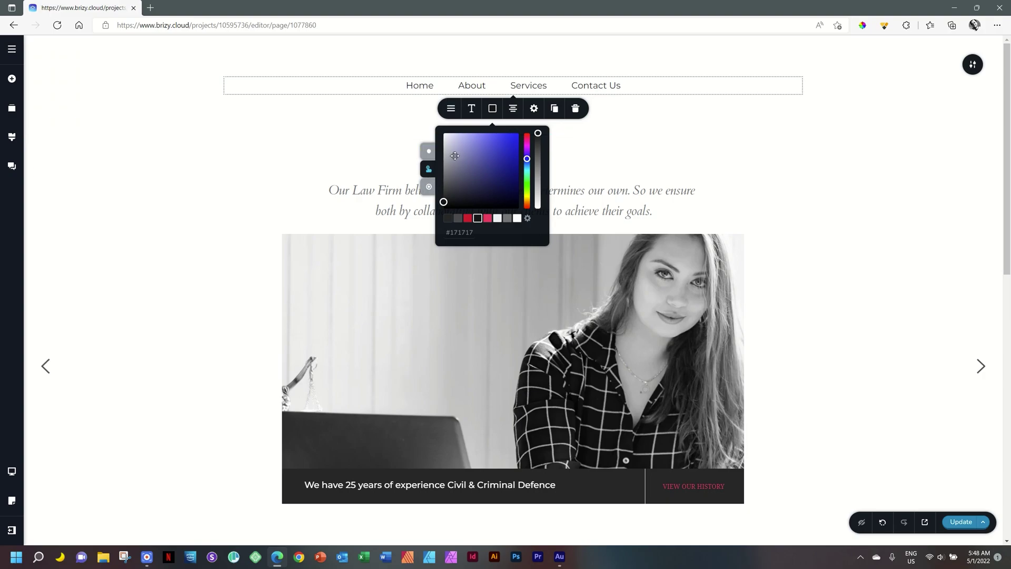
left_click(469, 218)
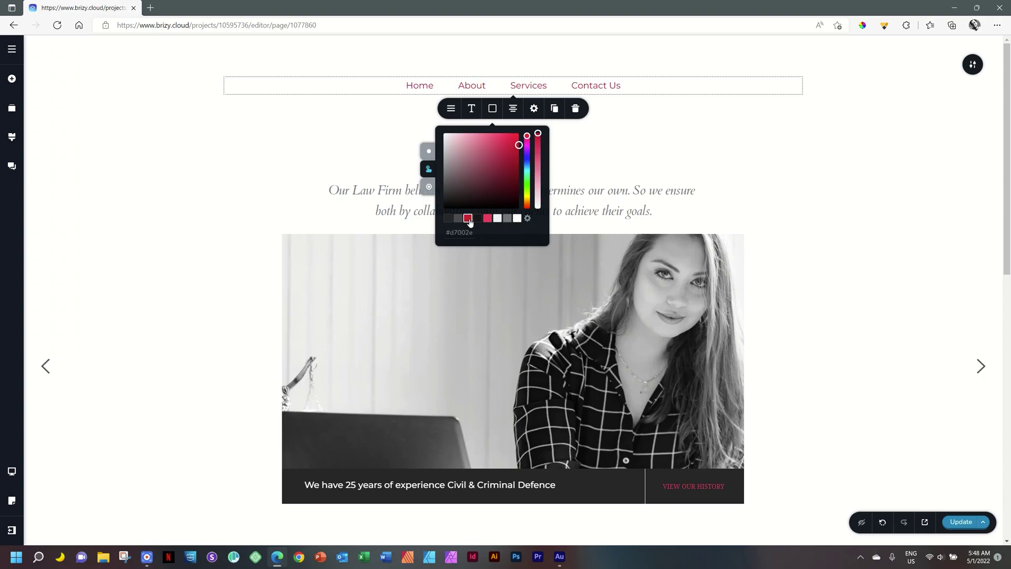
Step: Set the menu's active item colour to the pink swatch #f23960 and recheck the normal and hover colours
left_click(429, 188)
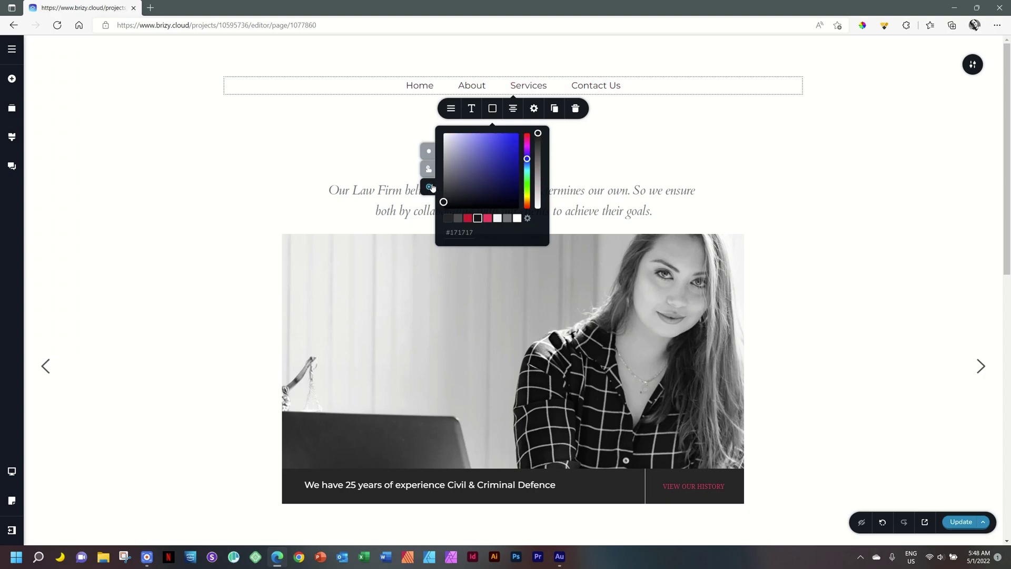
left_click(487, 219)
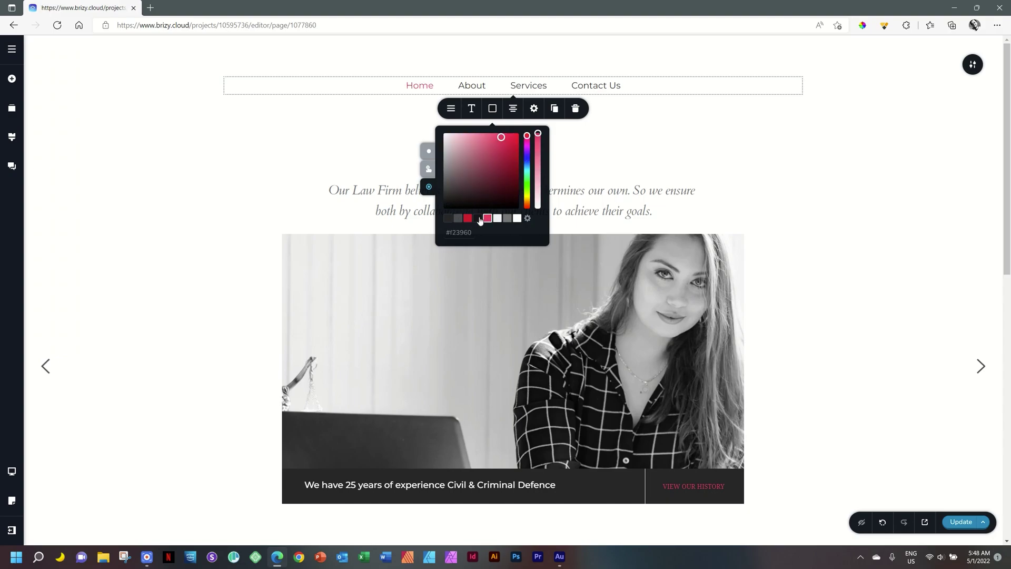
left_click(429, 154)
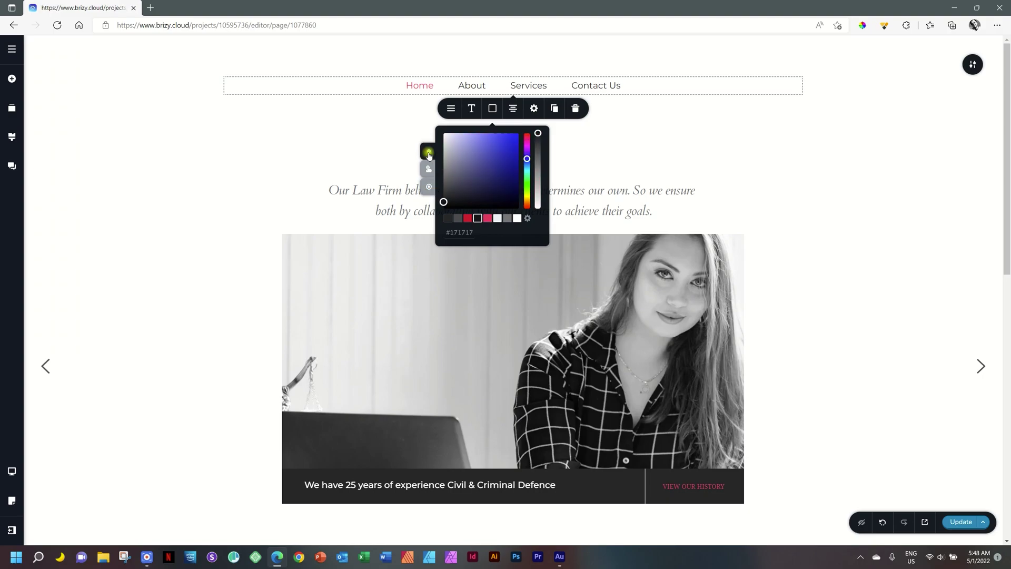
left_click(862, 289)
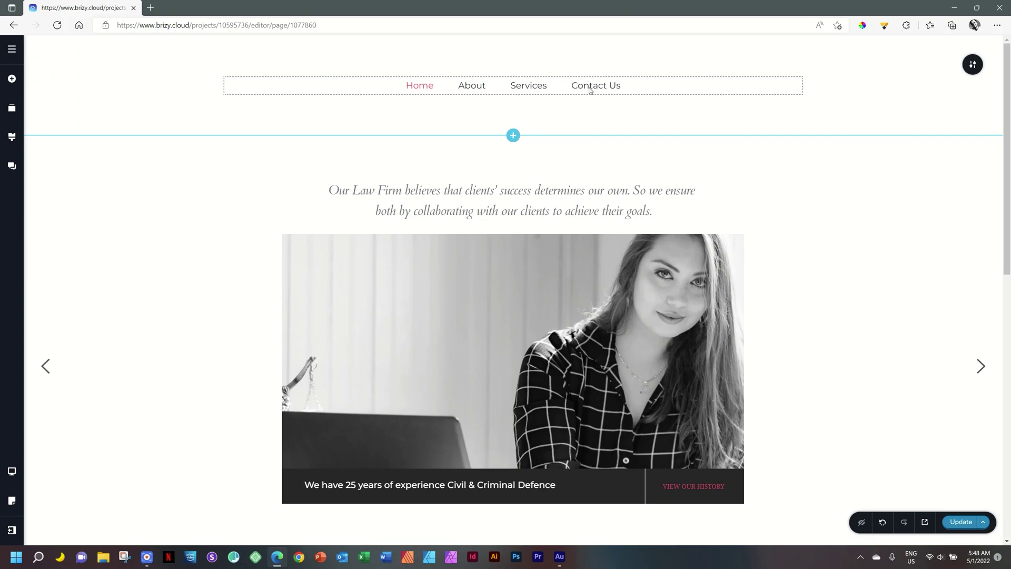
left_click(468, 86)
left_click(491, 112)
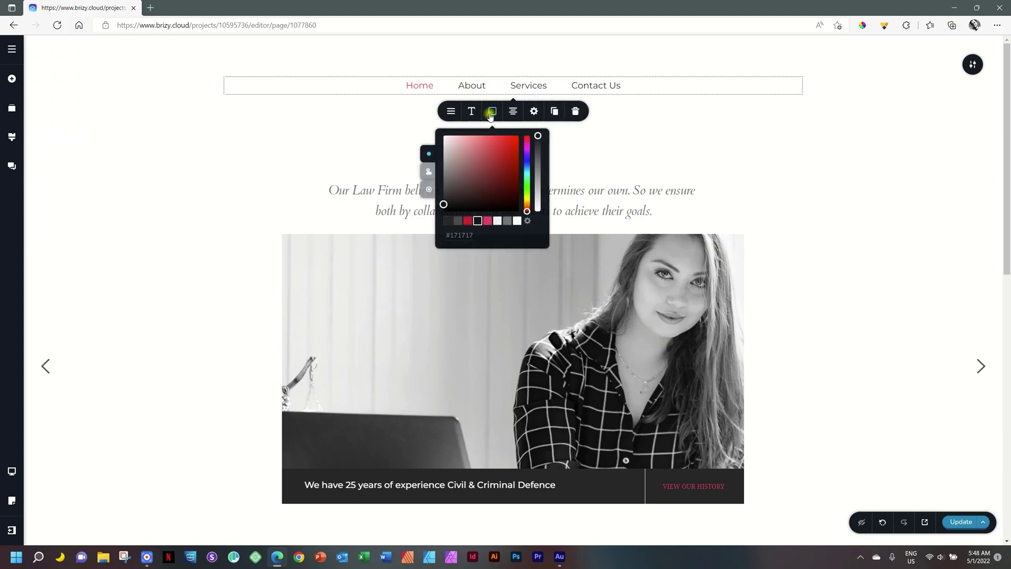
left_click(428, 171)
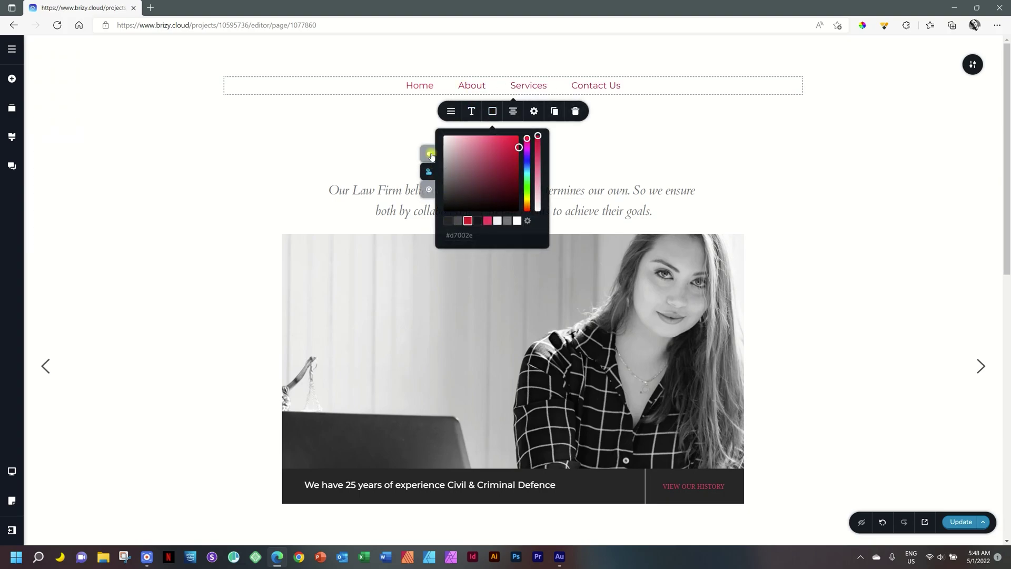
left_click(891, 199)
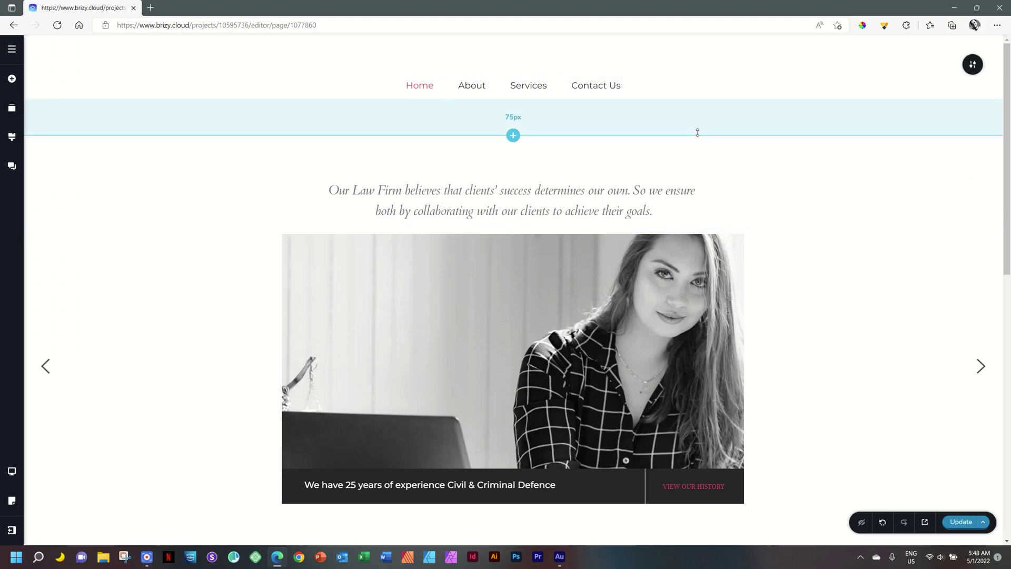
Step: Save the Home page and test the menu's About link in the live preview
key("ctrl+s")
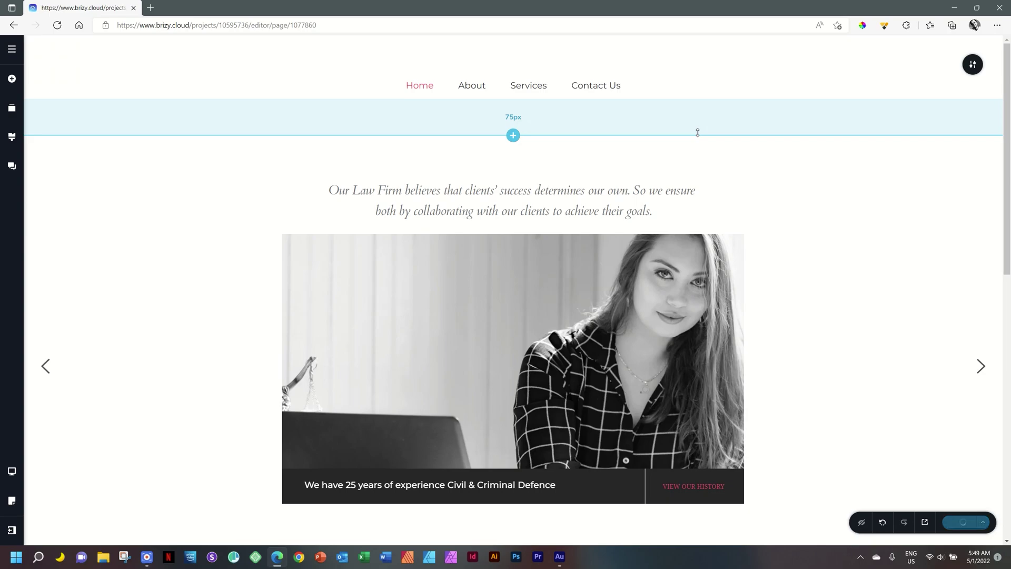
left_click(924, 522)
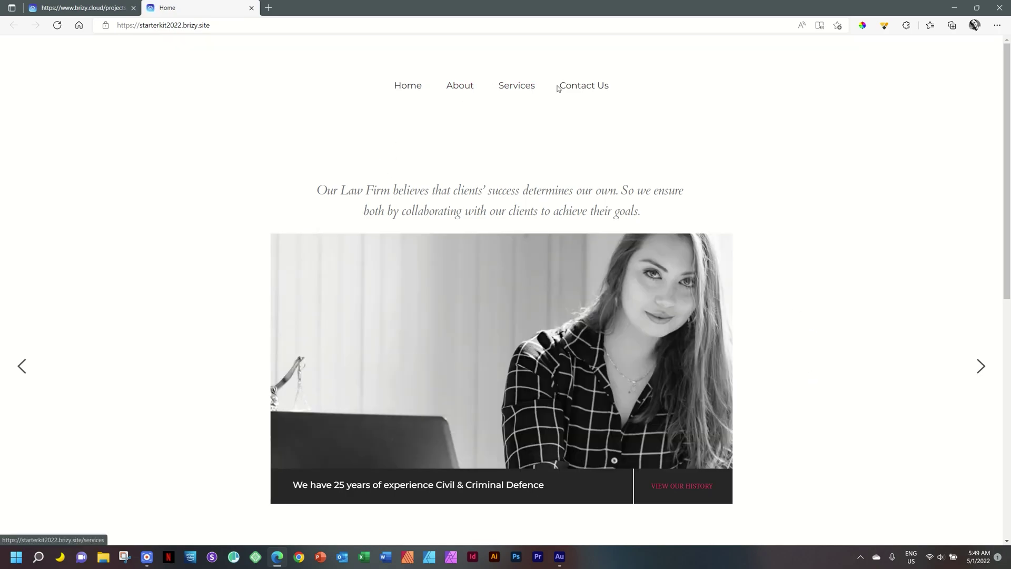
left_click(456, 90)
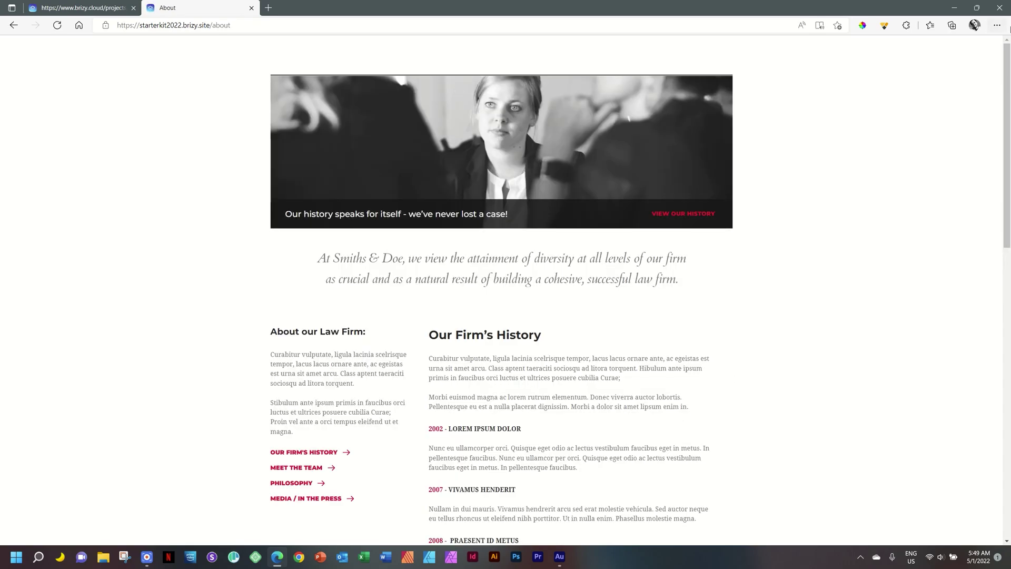
Step: Close the live preview of the About page and look through the block library for adding to the end of the Home page
left_click_drag(1007, 79, 936, 46)
left_click(252, 9)
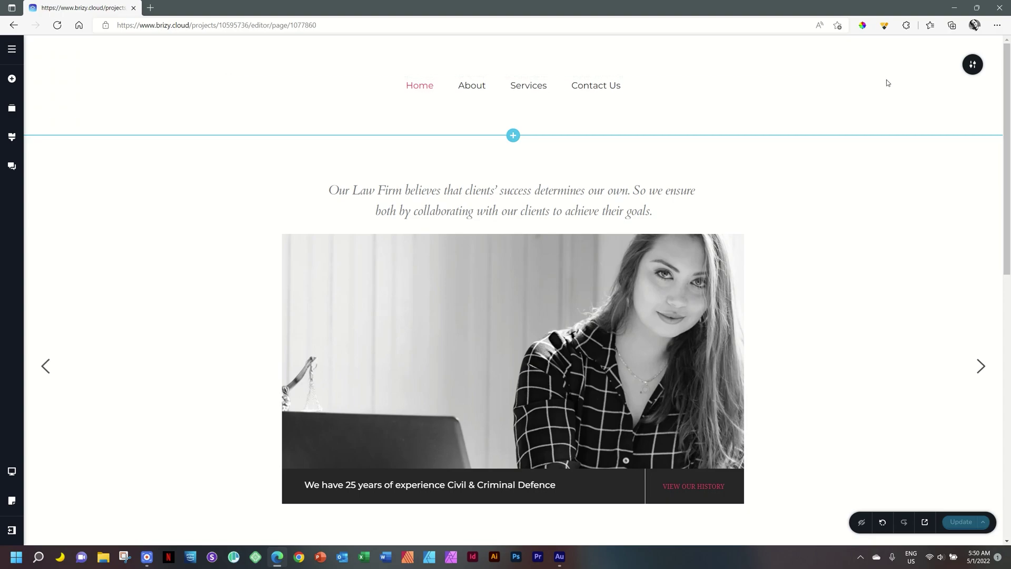
left_click_drag(1006, 179, 998, 442)
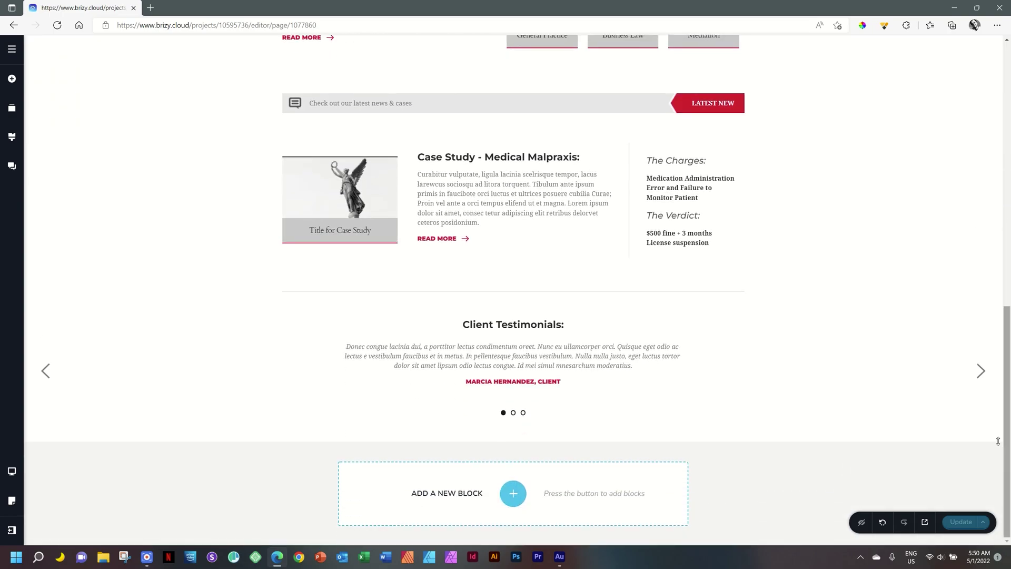
left_click(513, 493)
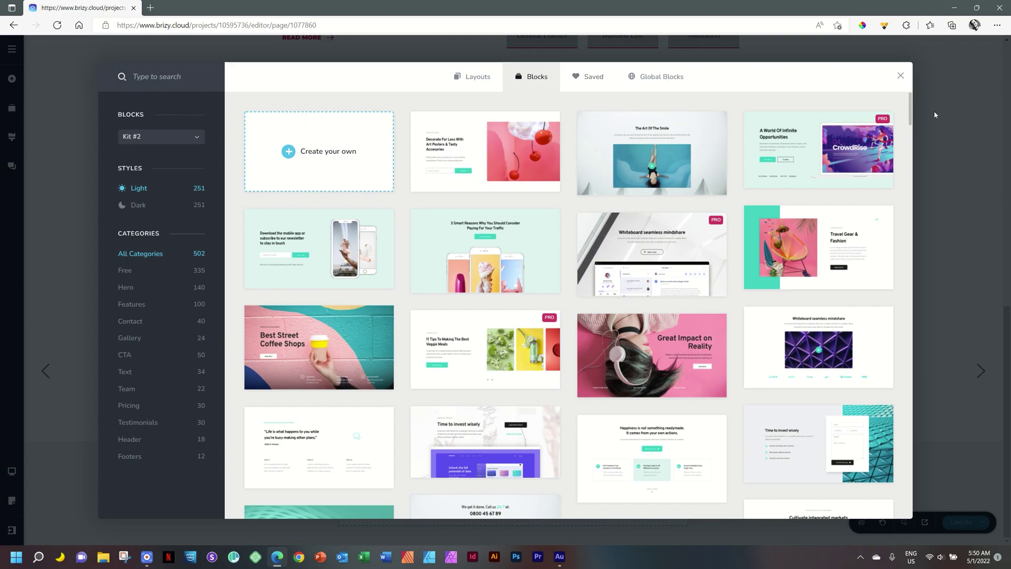
left_click(936, 146)
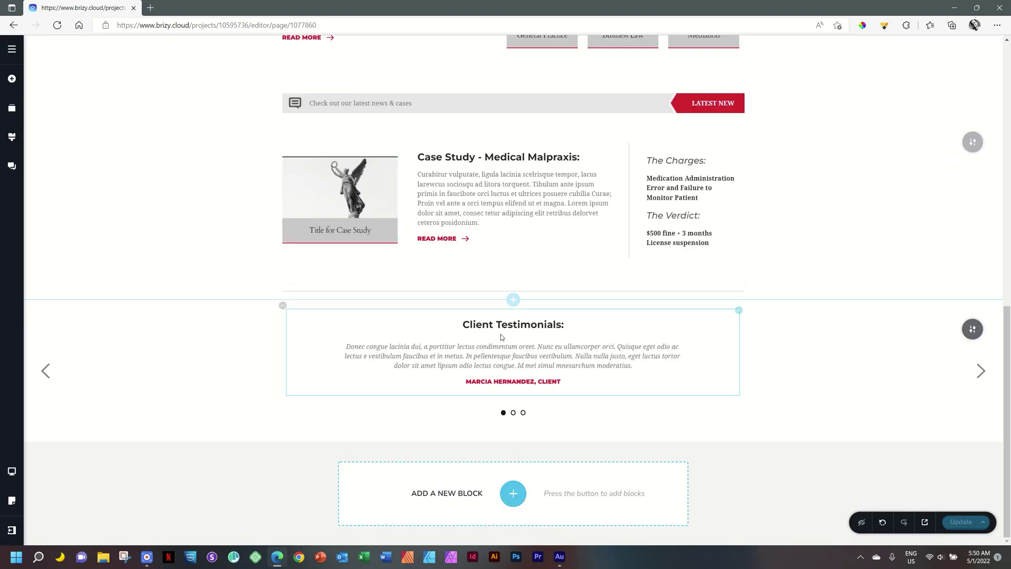
Step: Save the Client Testimonials block to the library and insert the saved block at the end of the Home page
left_click(973, 329)
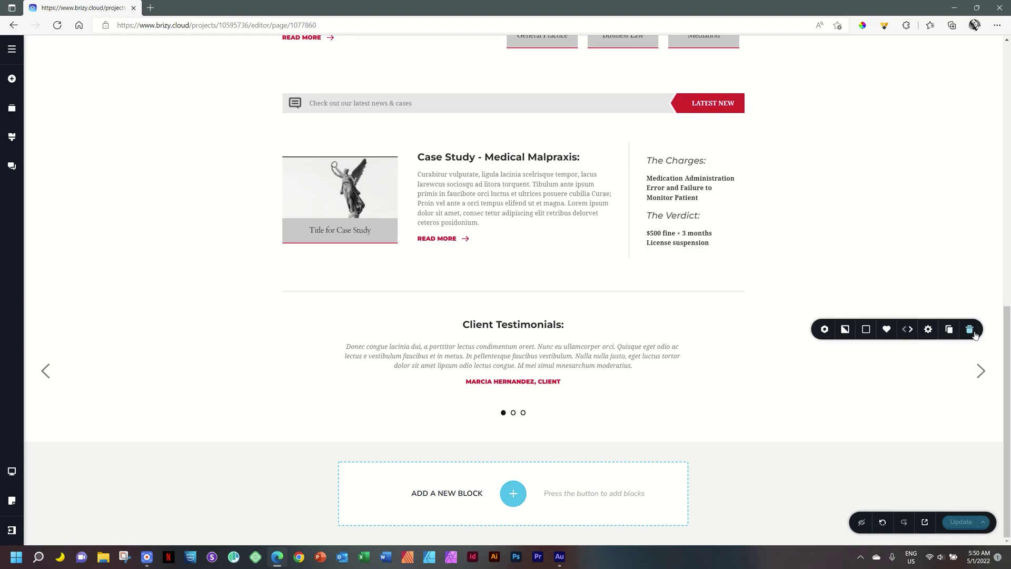
left_click(887, 331)
left_click(513, 493)
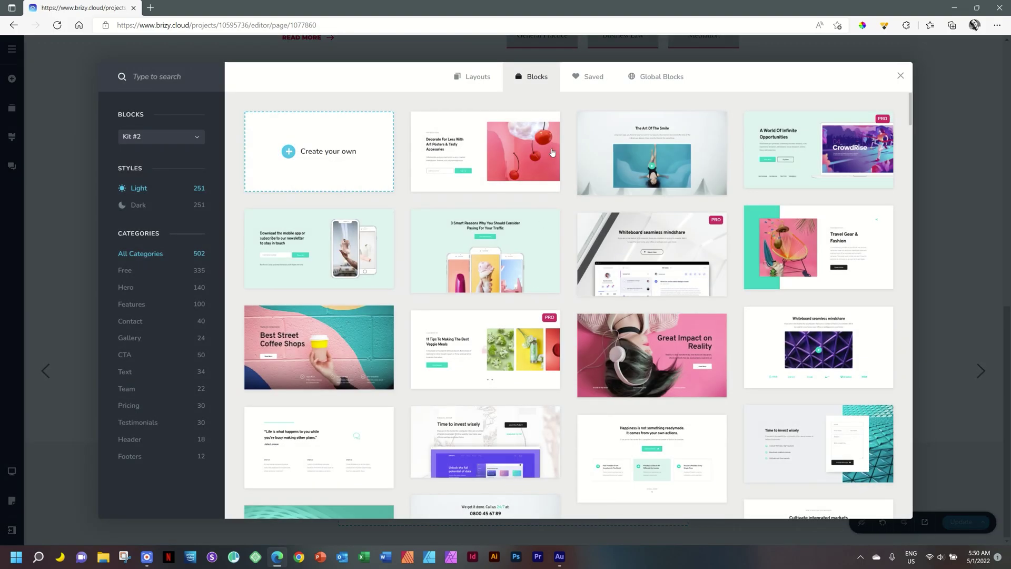
left_click(593, 77)
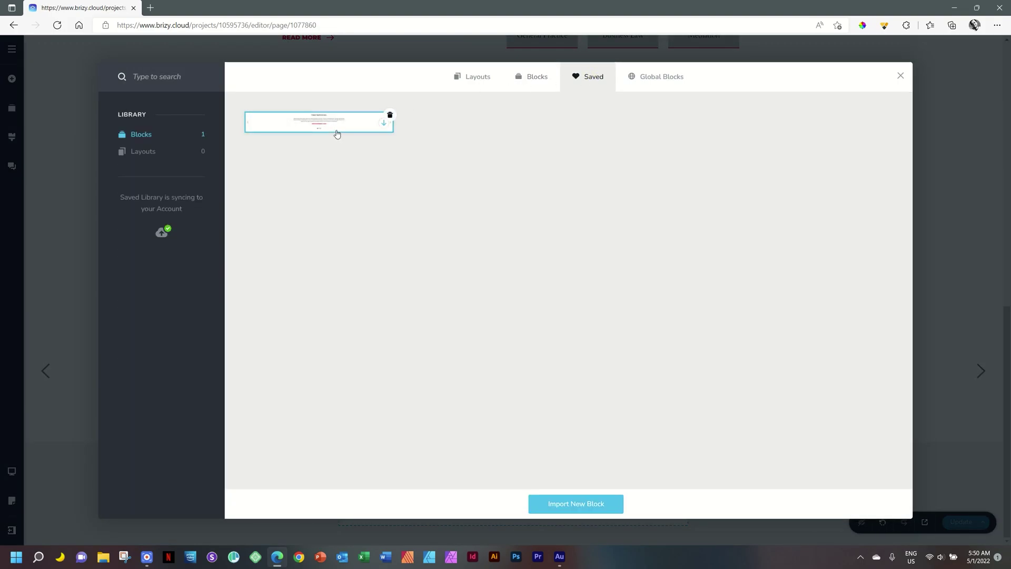
left_click(335, 127)
scroll(1007, 358, "down", 2)
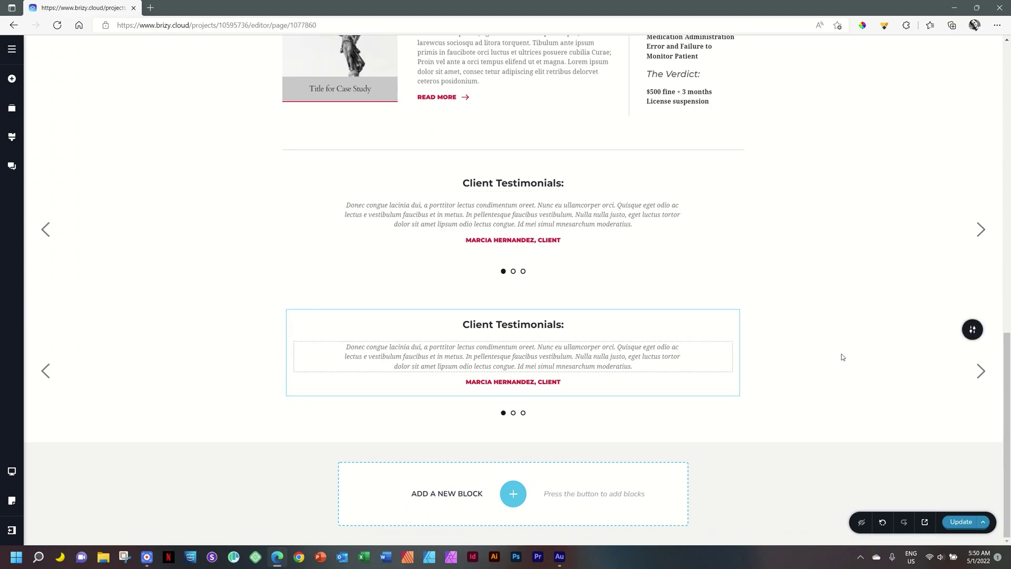
Step: Delete the duplicate Client Testimonials block at the end of the Home page, slide by slide
mouse_move(971, 330)
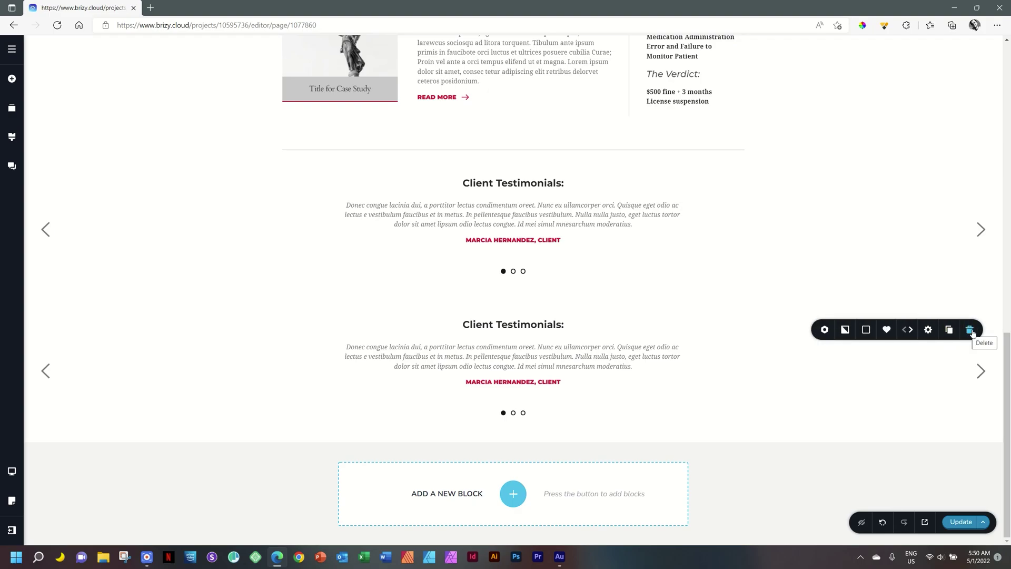
left_click(969, 330)
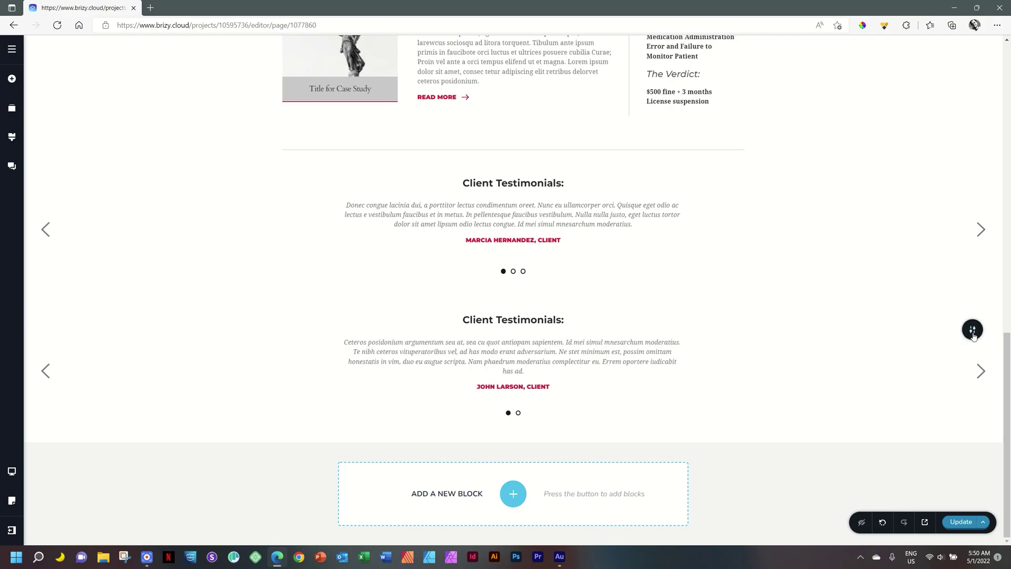
left_click(969, 330)
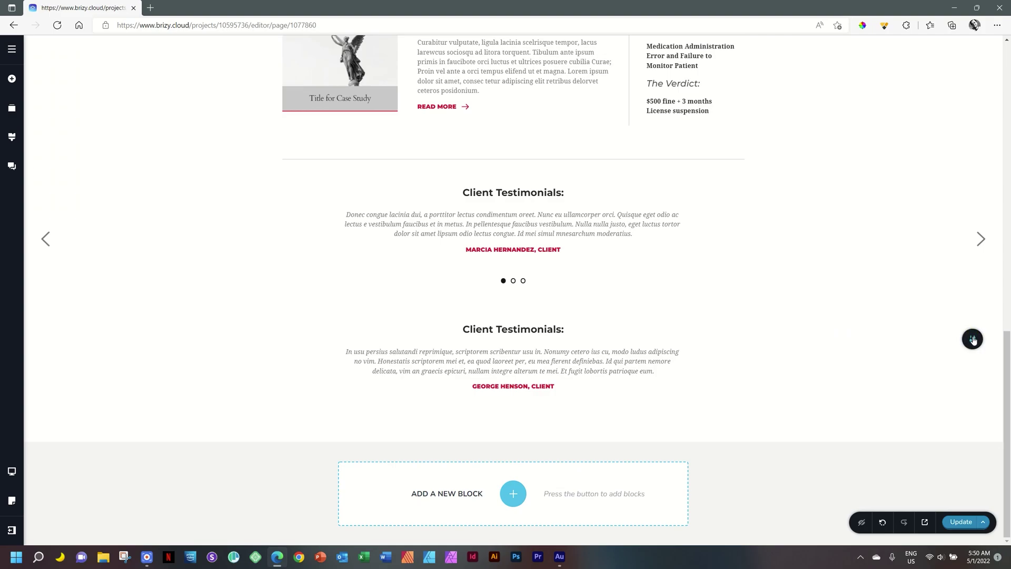
left_click(972, 339)
Step: Make the header menu block at the top of the Home page a global block
left_click_drag(1009, 367, 957, 62)
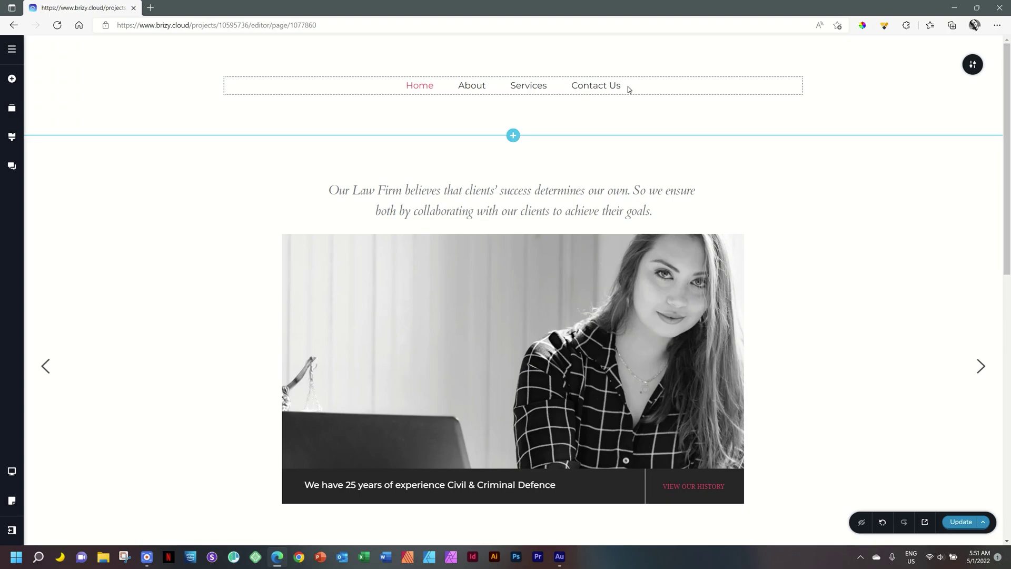
left_click(972, 66)
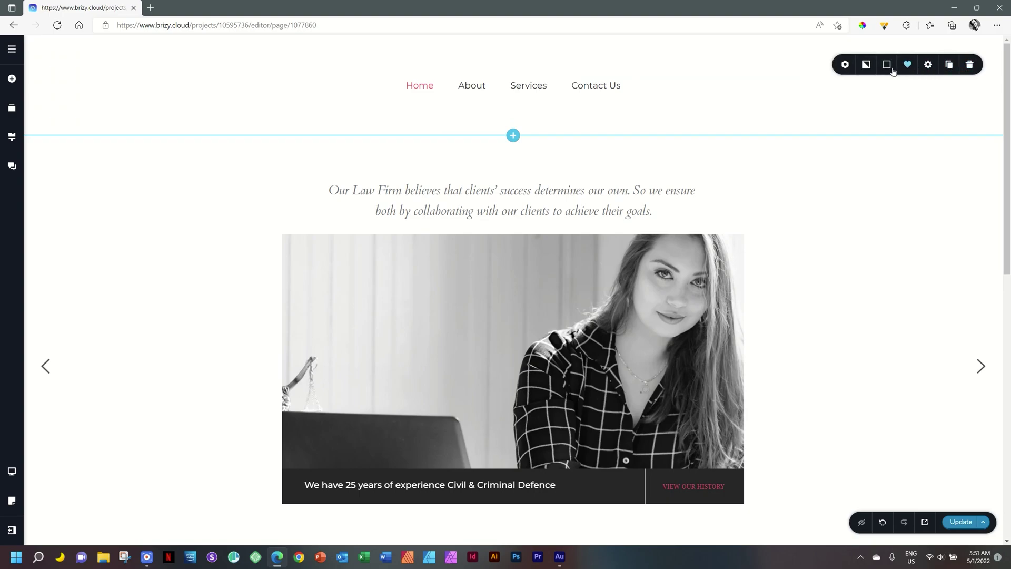
left_click(846, 68)
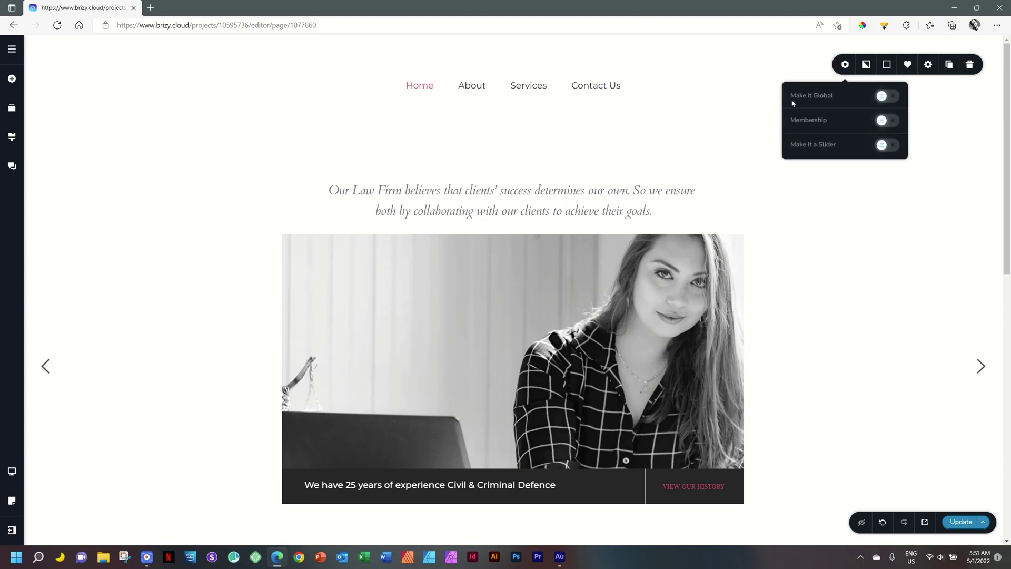
left_click(890, 97)
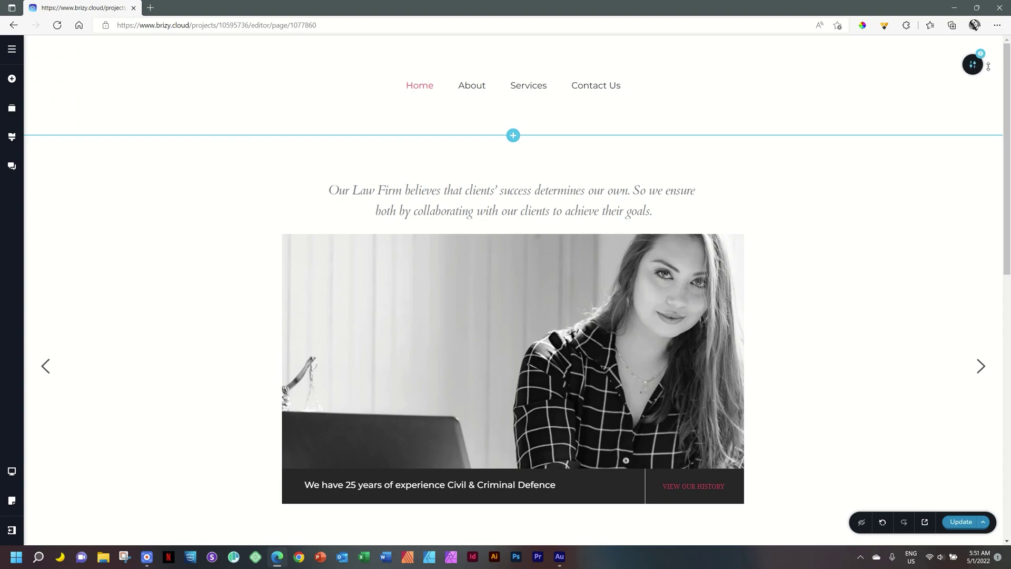
Step: Check the header in the Global Blocks library and delete the Client Testimonials block from the saved blocks
scroll(521, 447, "down", 10)
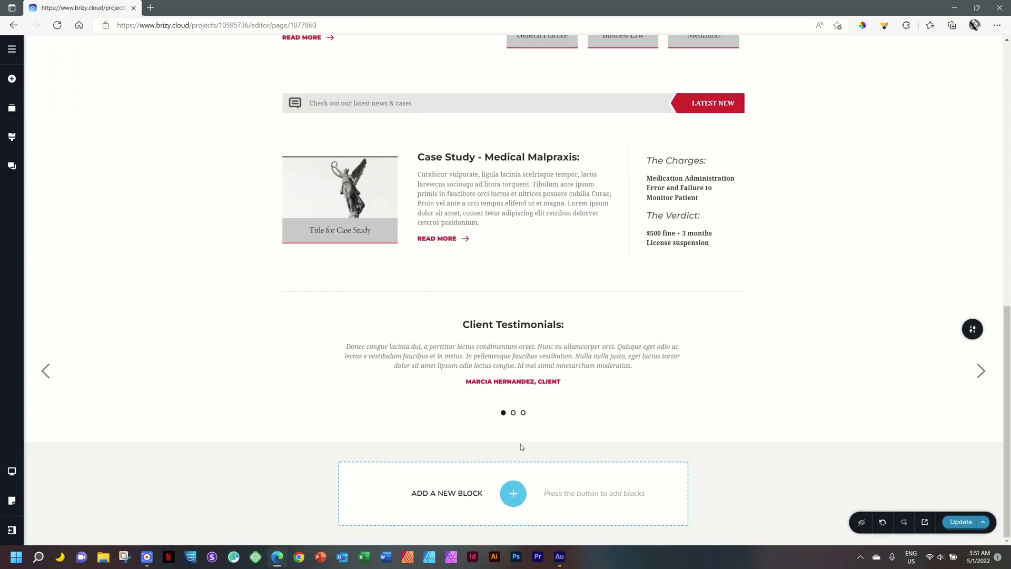
left_click(513, 492)
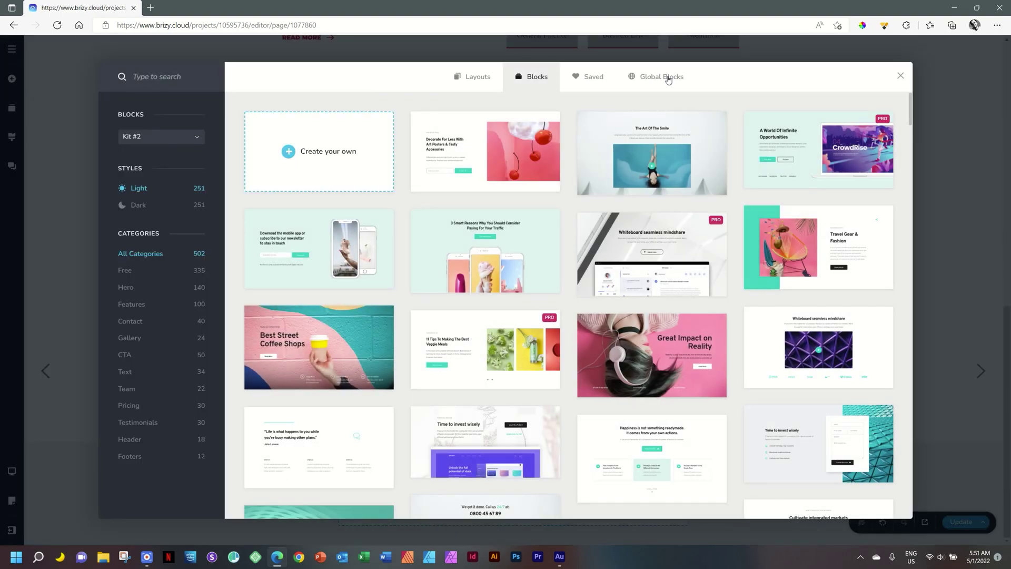
left_click(668, 78)
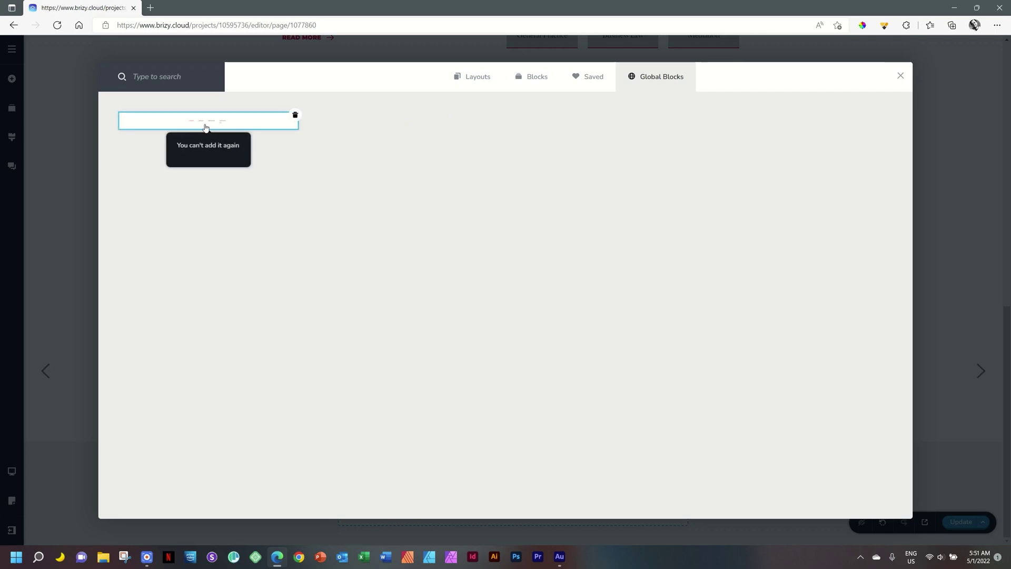
left_click(602, 79)
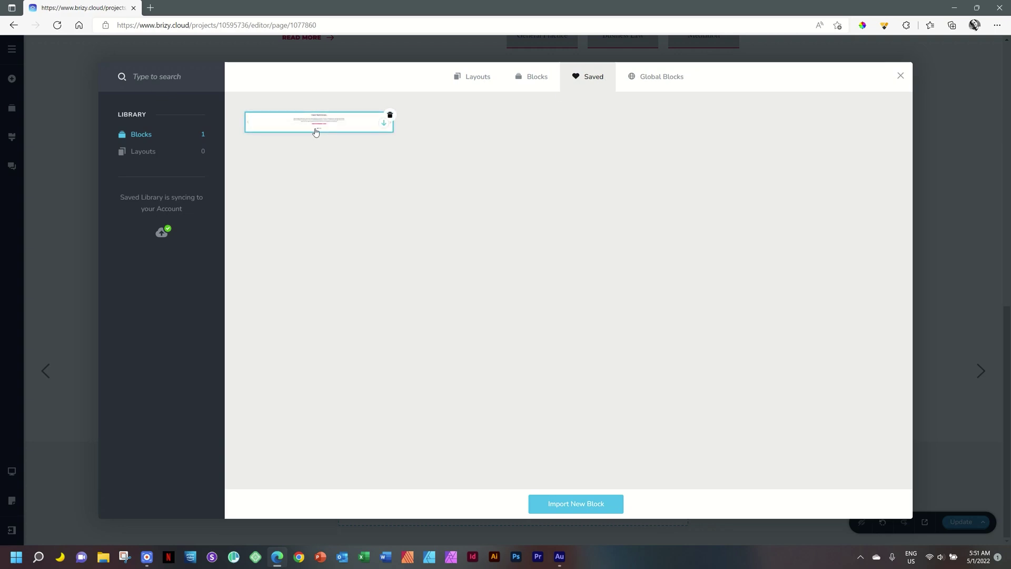
left_click(389, 118)
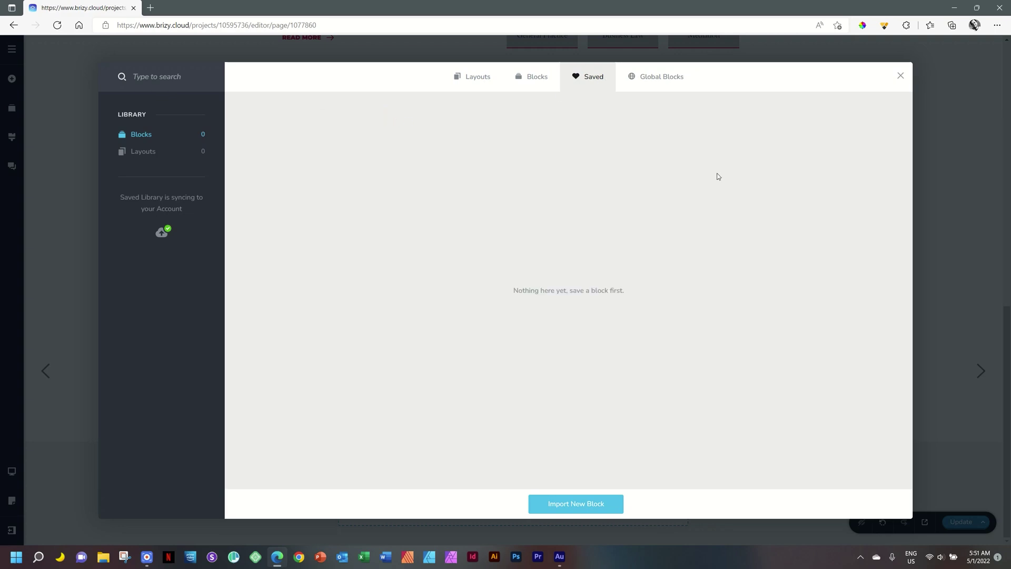
left_click(660, 79)
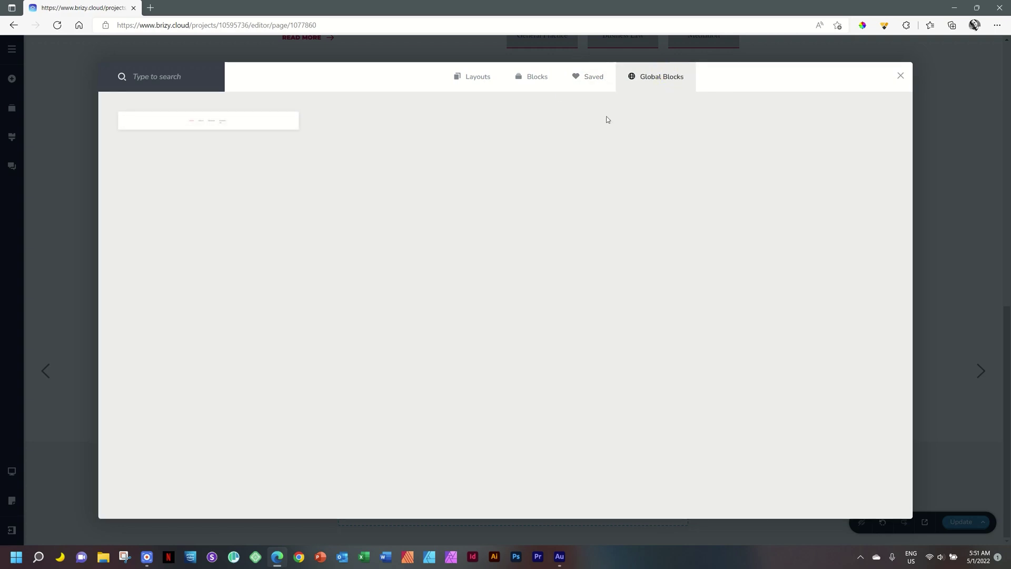
left_click(900, 76)
Step: Check the display conditions of the global header menu block on the Home page
left_click_drag(1001, 313, 1000, 49)
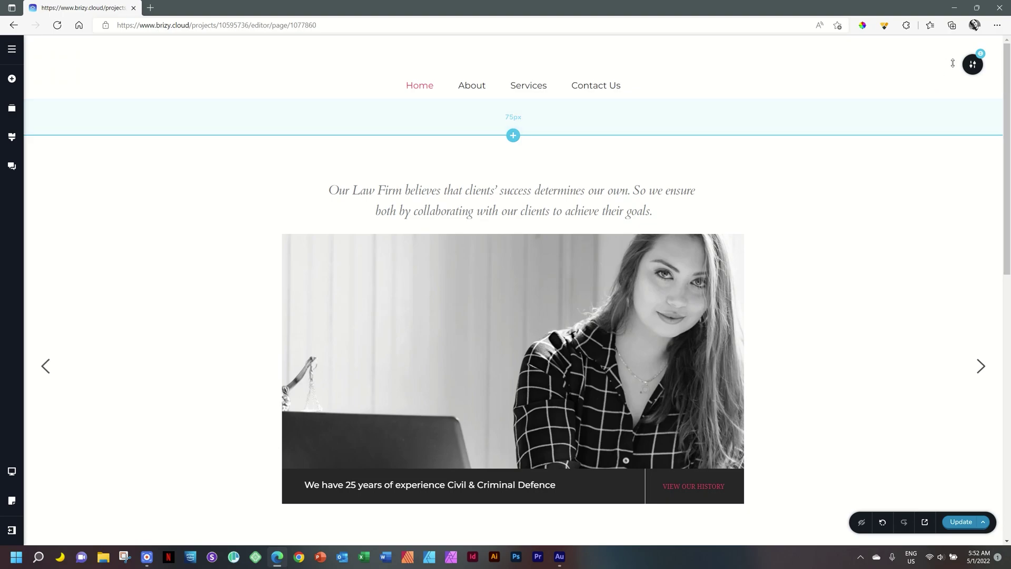
mouse_move(973, 64)
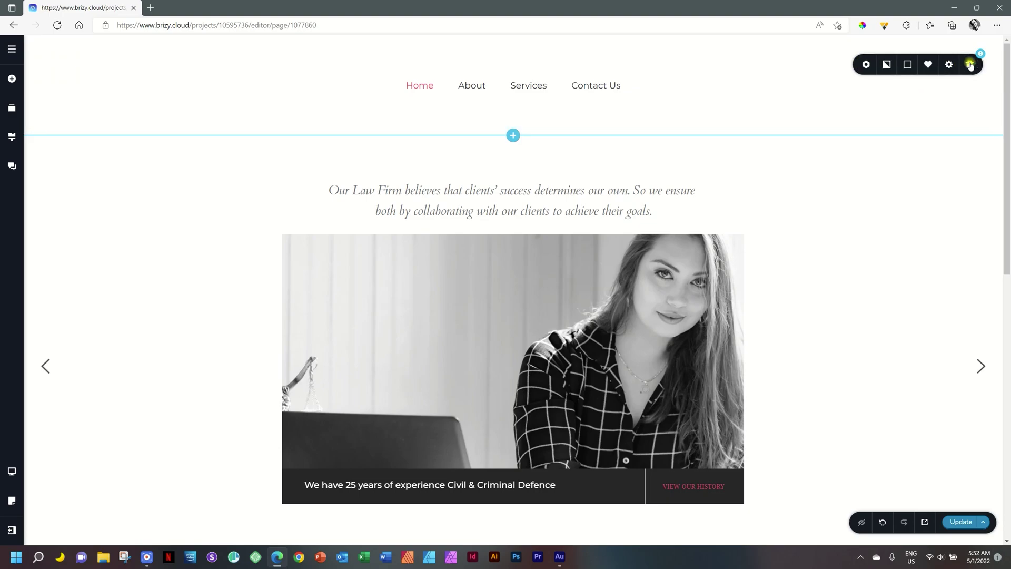
left_click(866, 65)
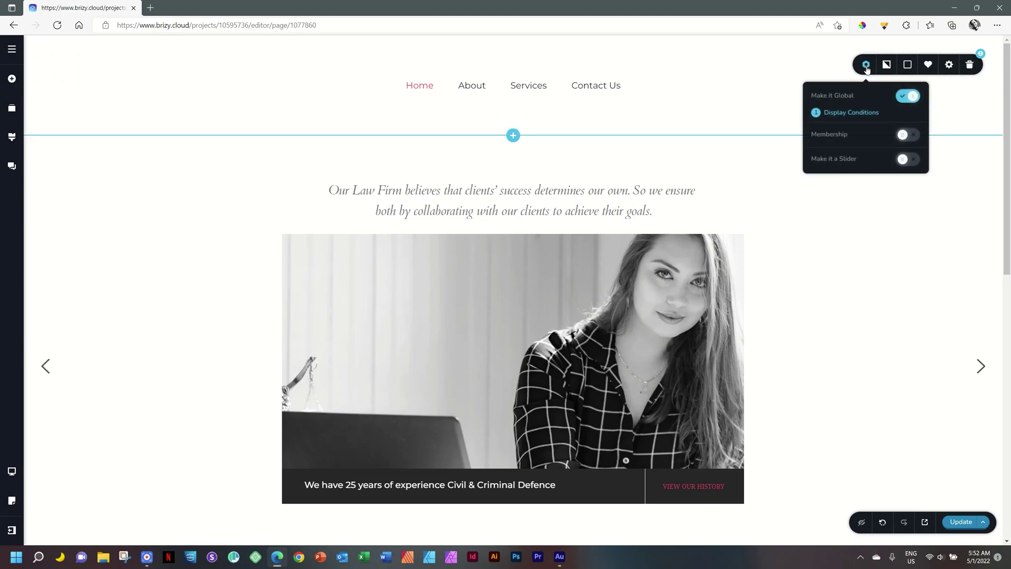
left_click(846, 114)
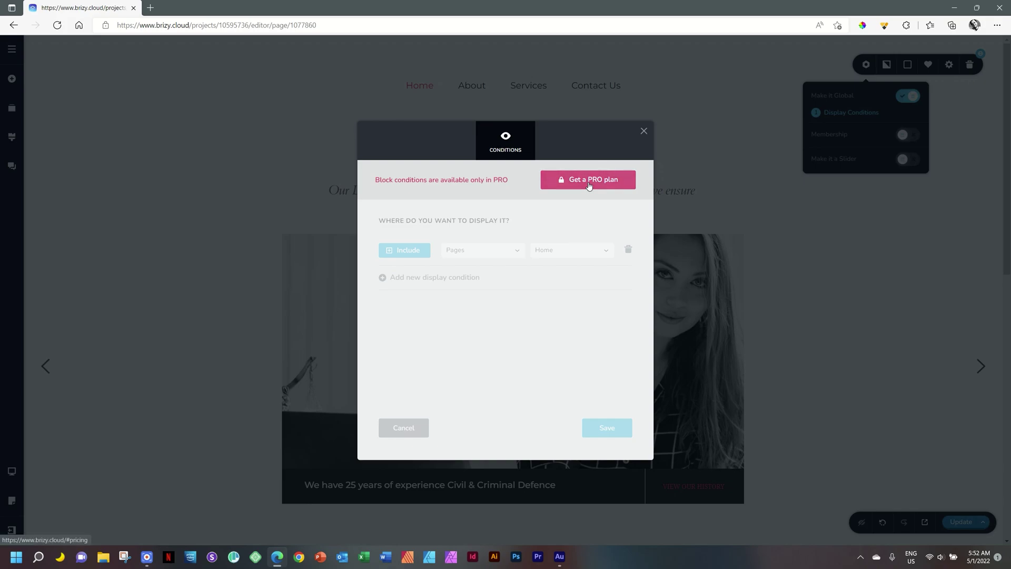
left_click(643, 132)
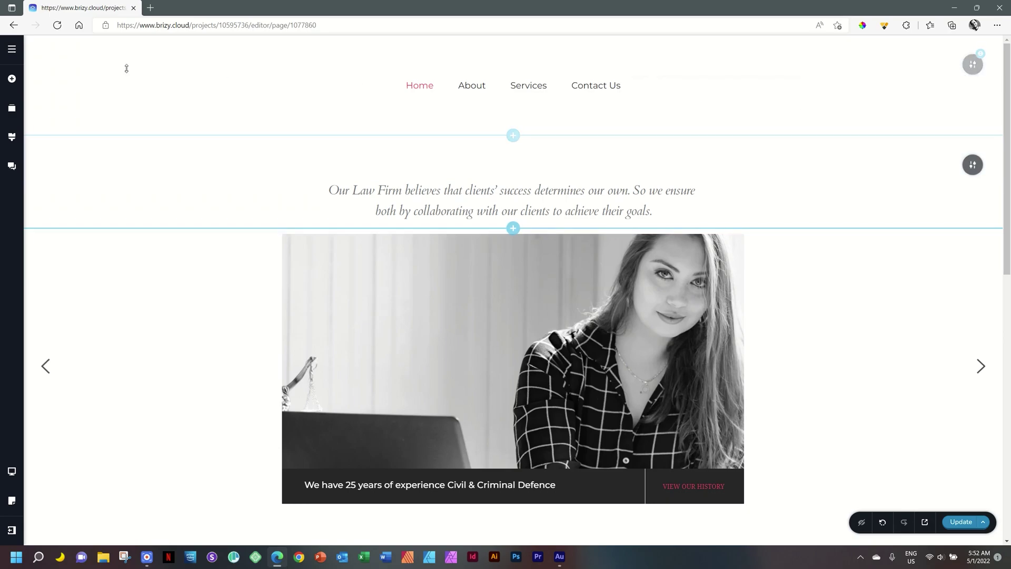
Step: Save the Home page and open the About page for editing
left_click(13, 52)
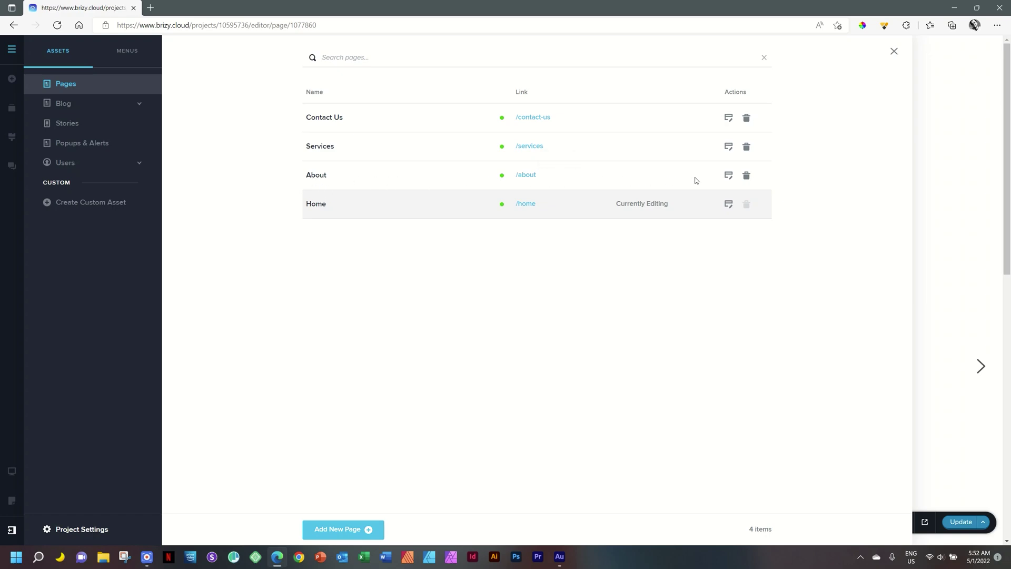
left_click(729, 176)
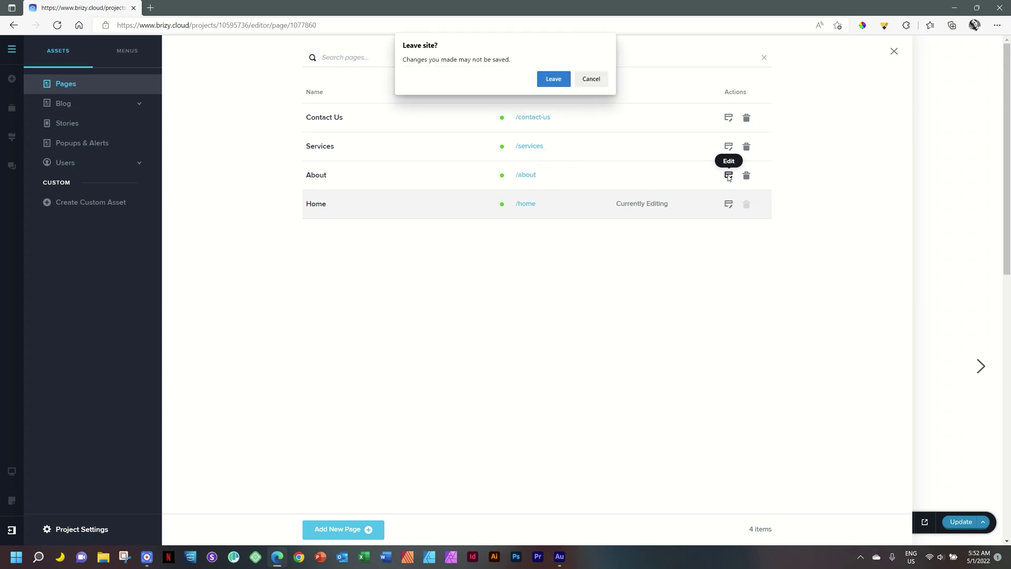
left_click(590, 79)
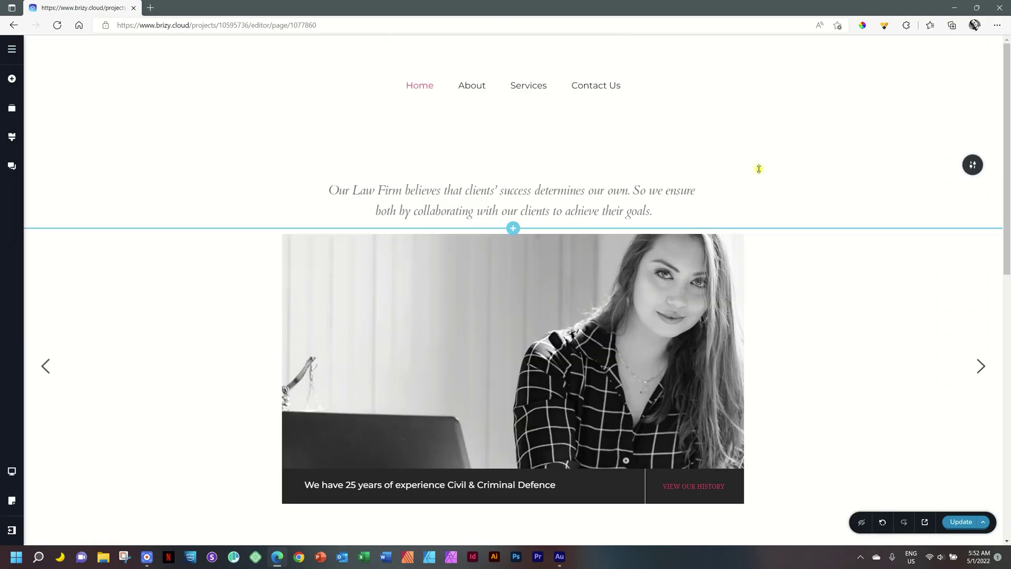
left_click(957, 526)
left_click(12, 57)
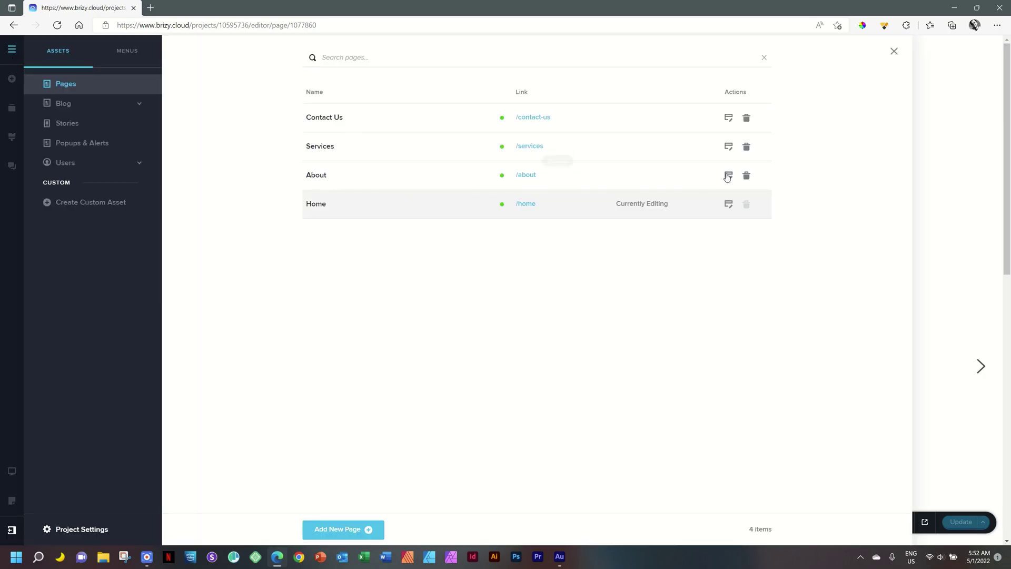
left_click(727, 176)
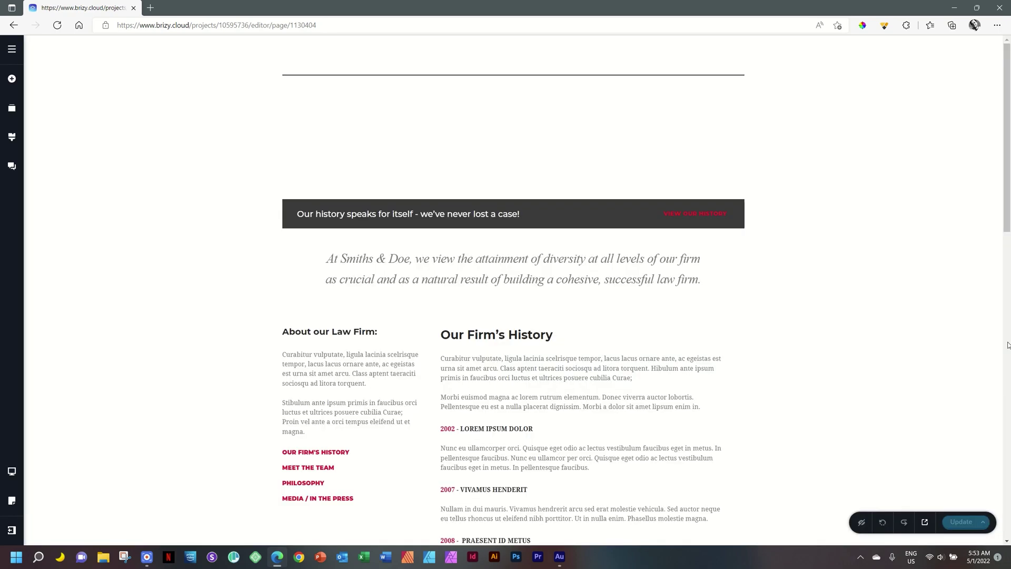
Step: Insert the global header menu block on the About page between the intro quote and the Our Firm's History section
left_click_drag(1008, 191, 1008, 497)
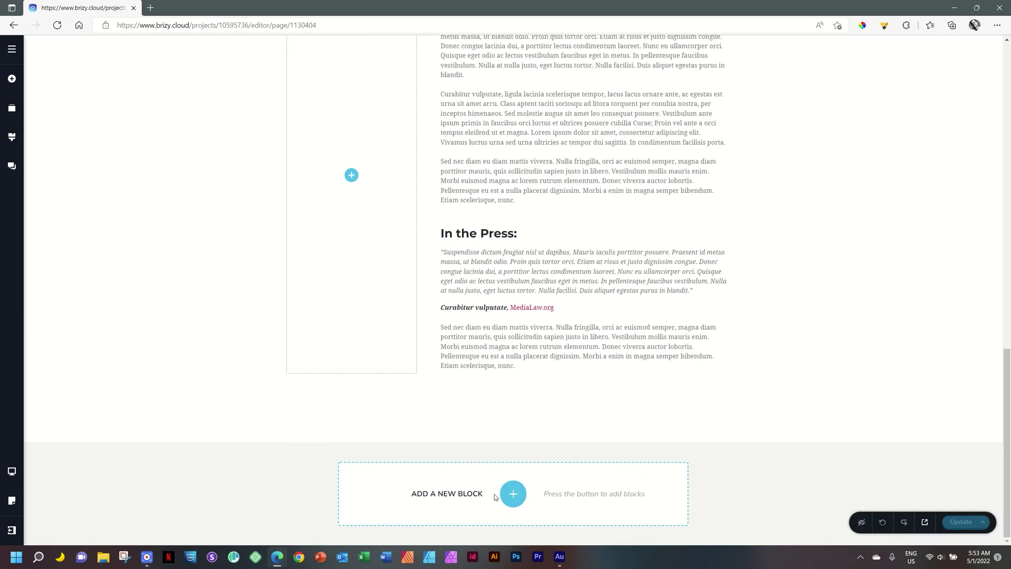
left_click_drag(1007, 481, 1009, 113)
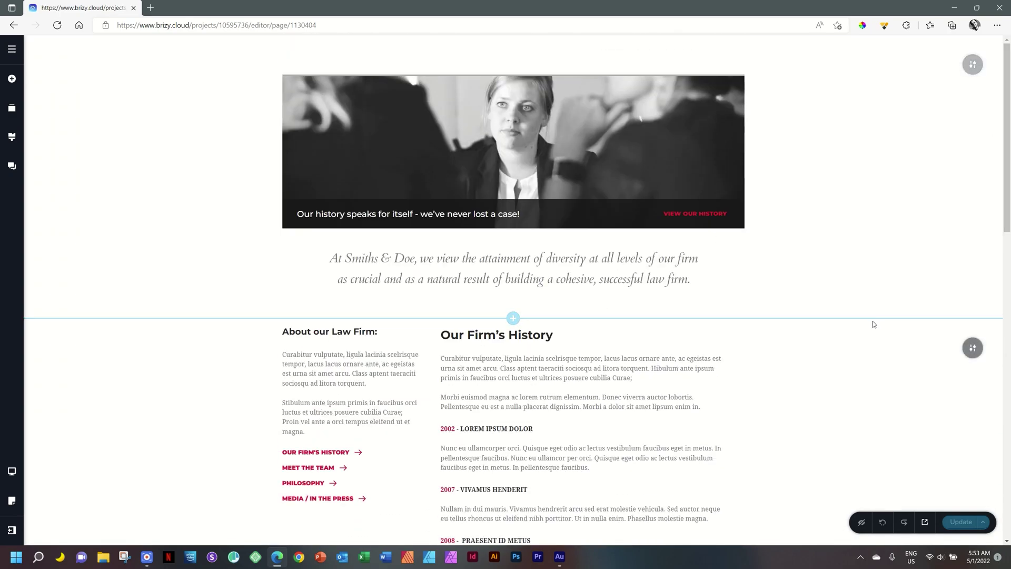
left_click(513, 319)
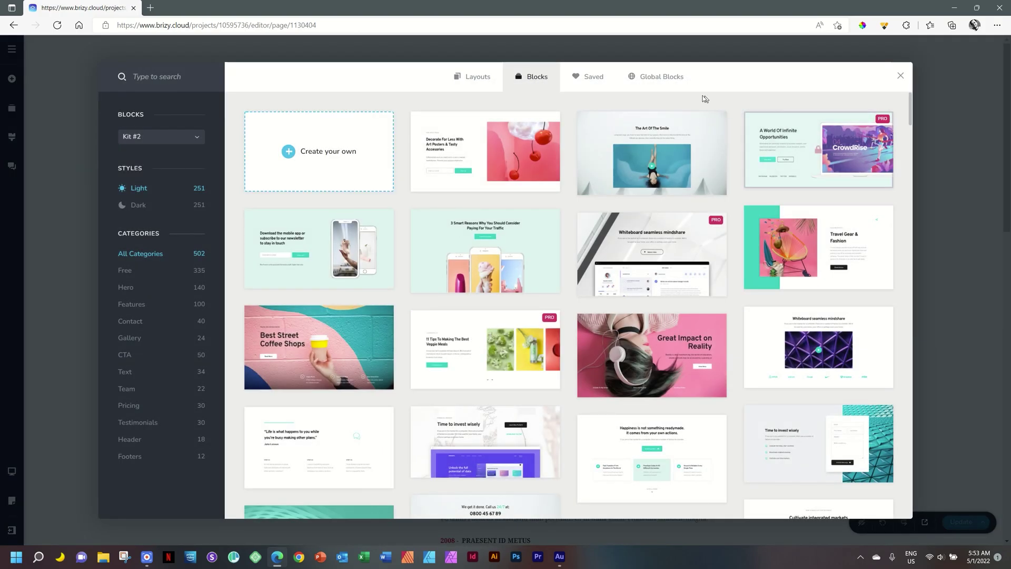
left_click(673, 79)
left_click(180, 121)
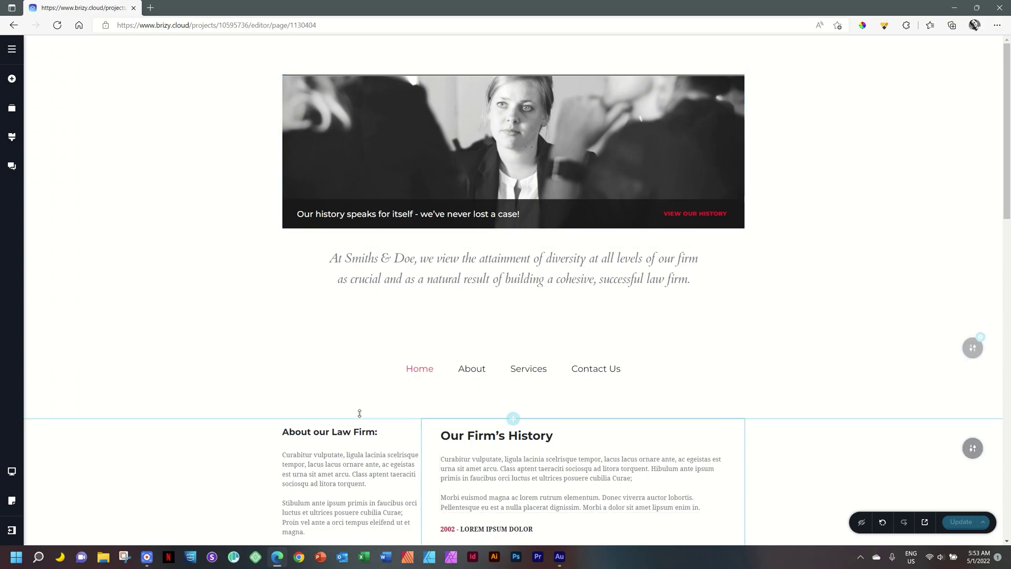
Step: Move the header menu block to the beginning of the About page, above the hero image, and update the page
left_click(13, 108)
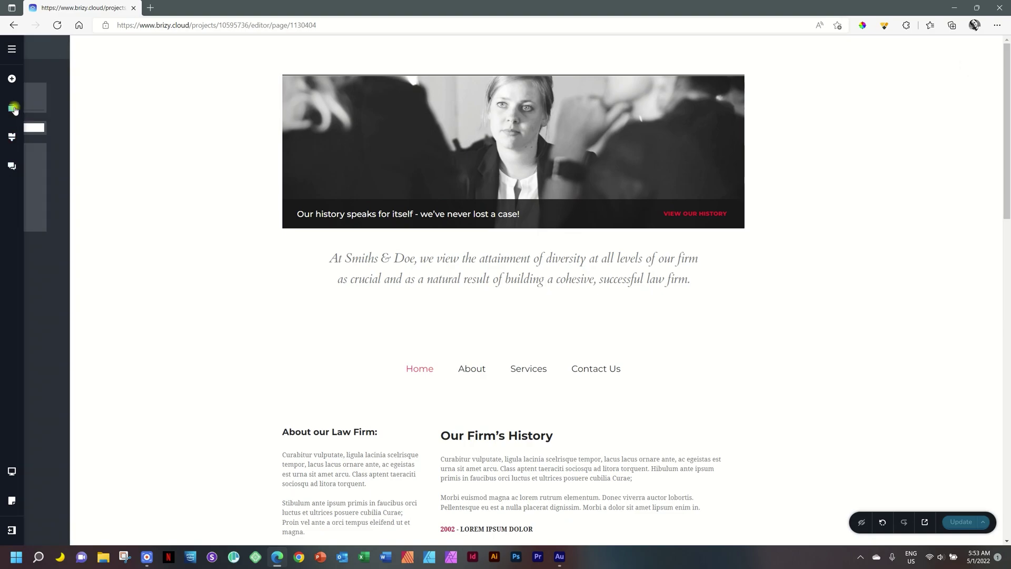
left_click_drag(93, 126, 93, 87)
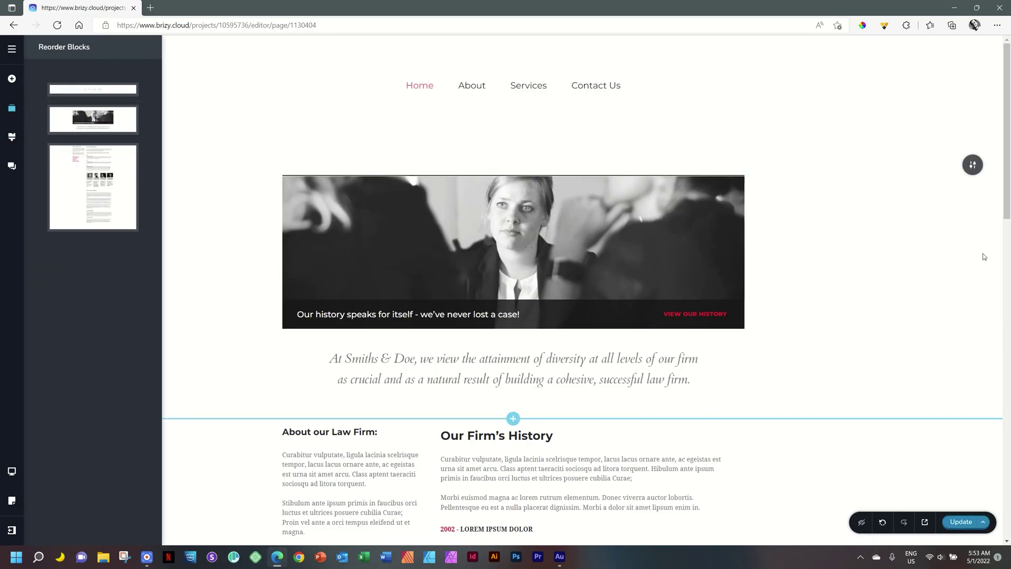
scroll(982, 268, "down", 8)
left_click_drag(1003, 246, 1003, 108)
scroll(1007, 202, "up", 1)
left_click(962, 523)
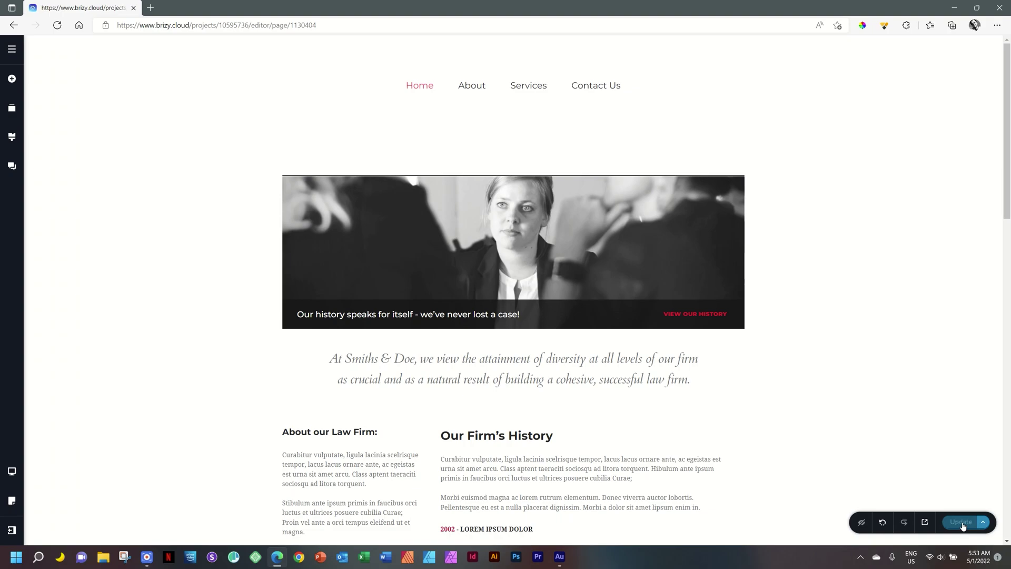
Step: Open the Services page for editing and insert the global header menu block below the hero image
left_click(11, 49)
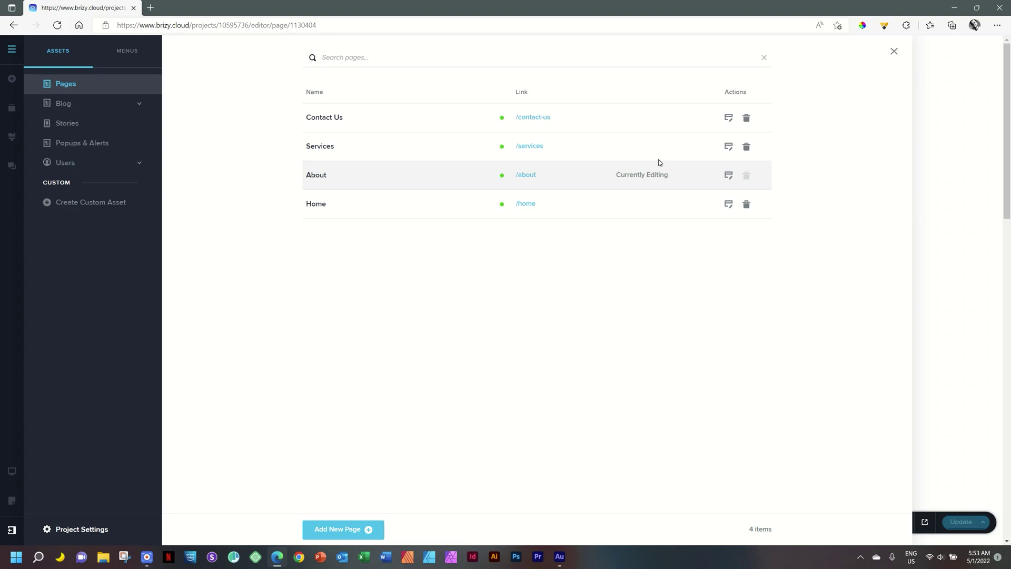
left_click(728, 147)
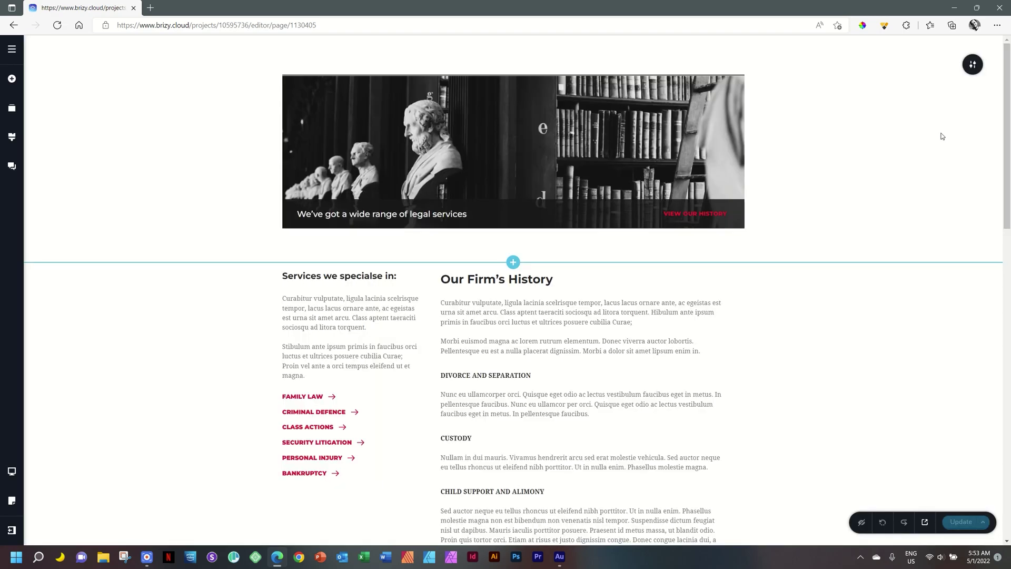
left_click(512, 262)
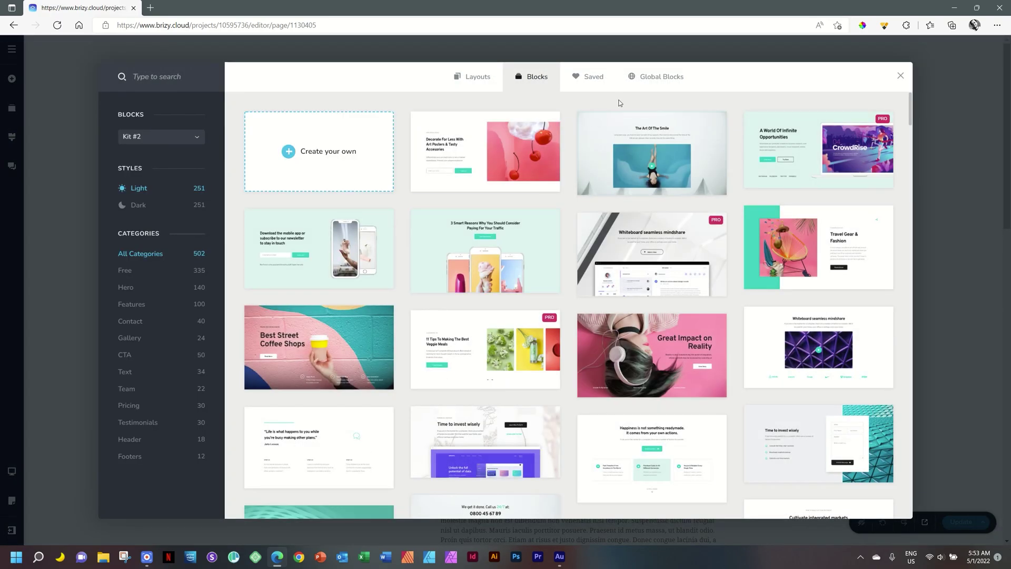
left_click(654, 78)
left_click(253, 130)
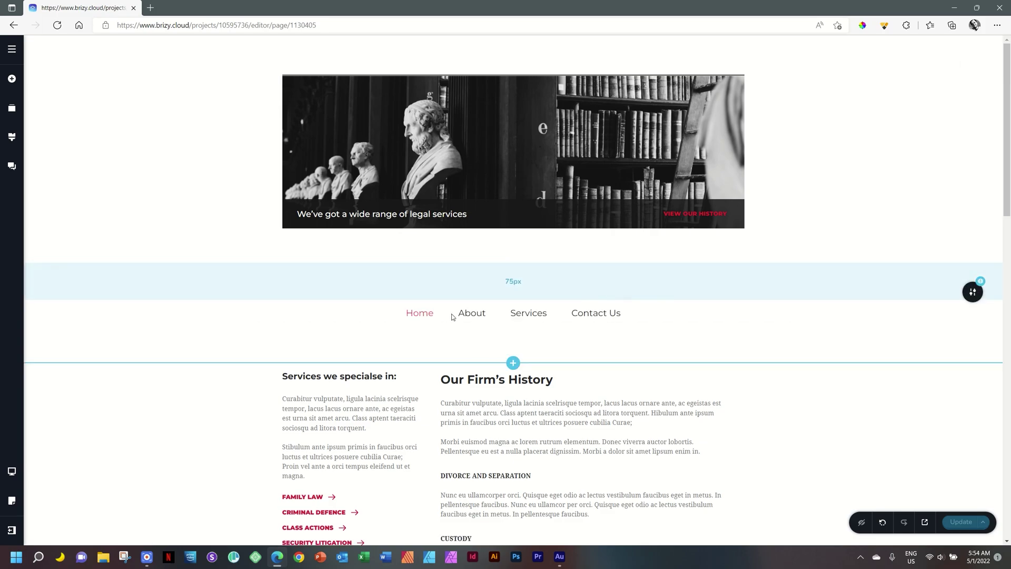
Step: Move the header menu block above the hero image on the Services page and update the page
left_click(13, 112)
left_click_drag(93, 117, 92, 87)
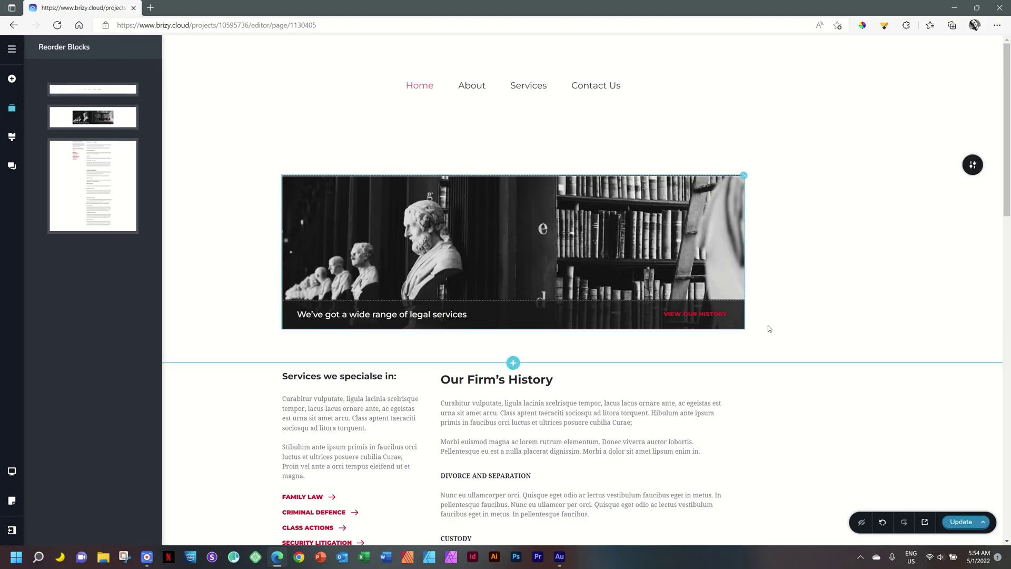
left_click(949, 523)
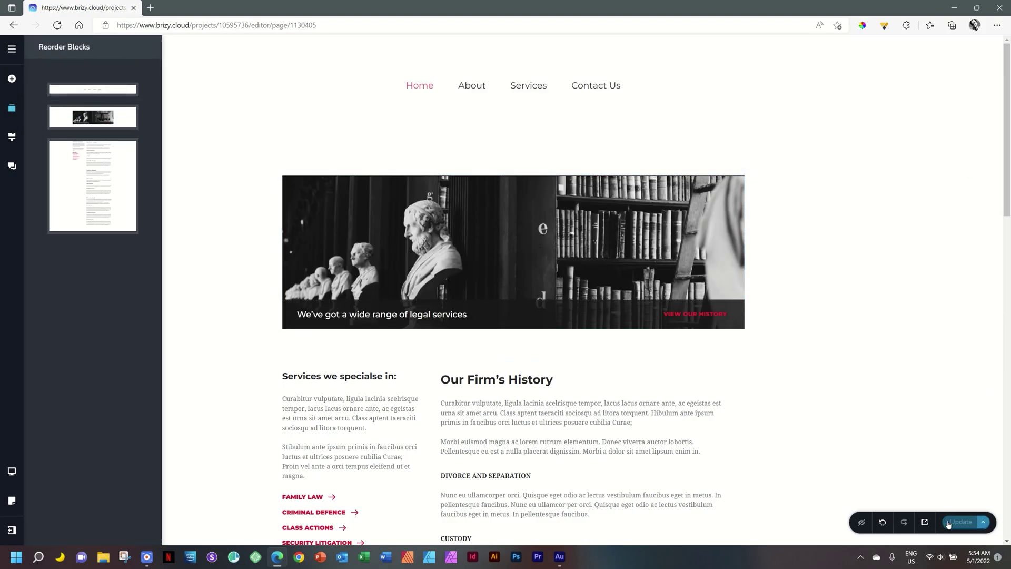
Step: Open the Contact Us page for editing and insert the global header menu block below the map
left_click(12, 48)
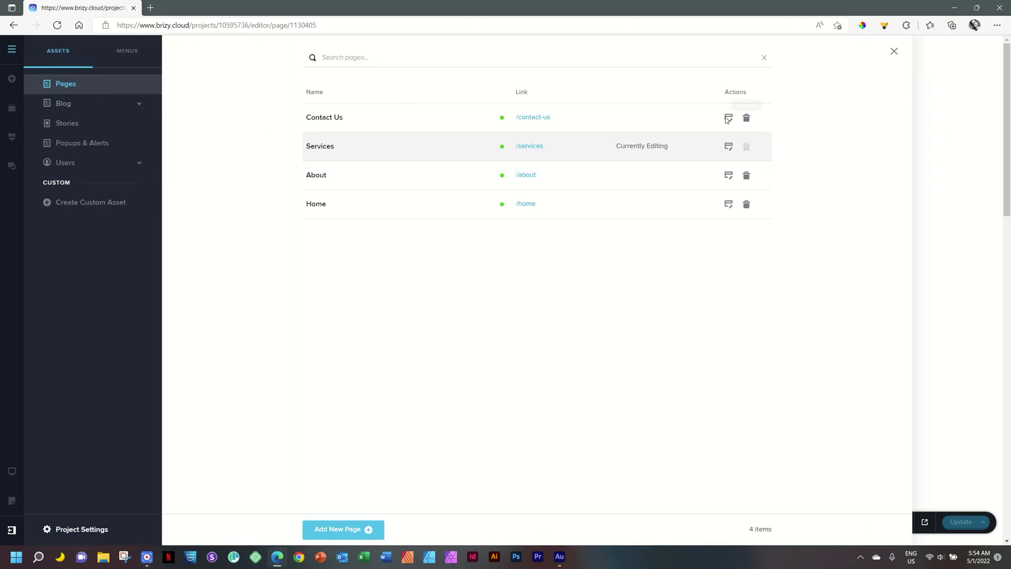
left_click(728, 118)
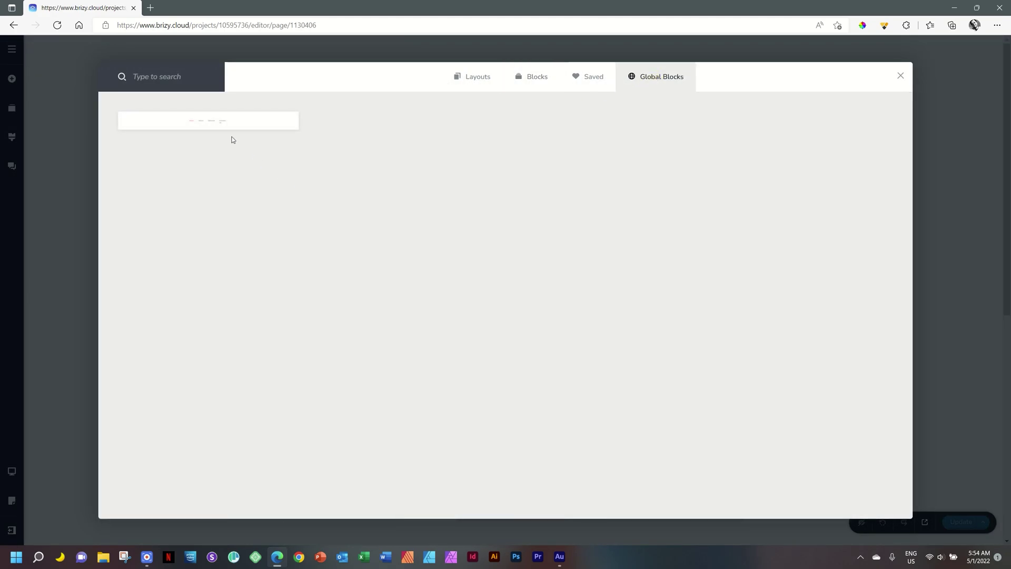
left_click(228, 125)
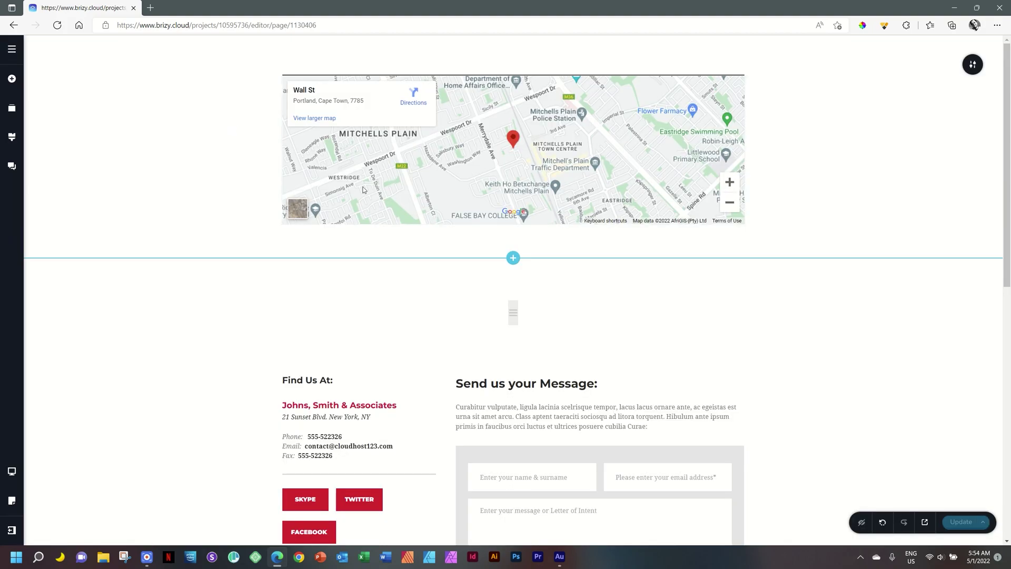
Step: Move the header menu block above the map on the Contact Us page and update the page
left_click(12, 108)
left_click_drag(60, 83, 60, 87)
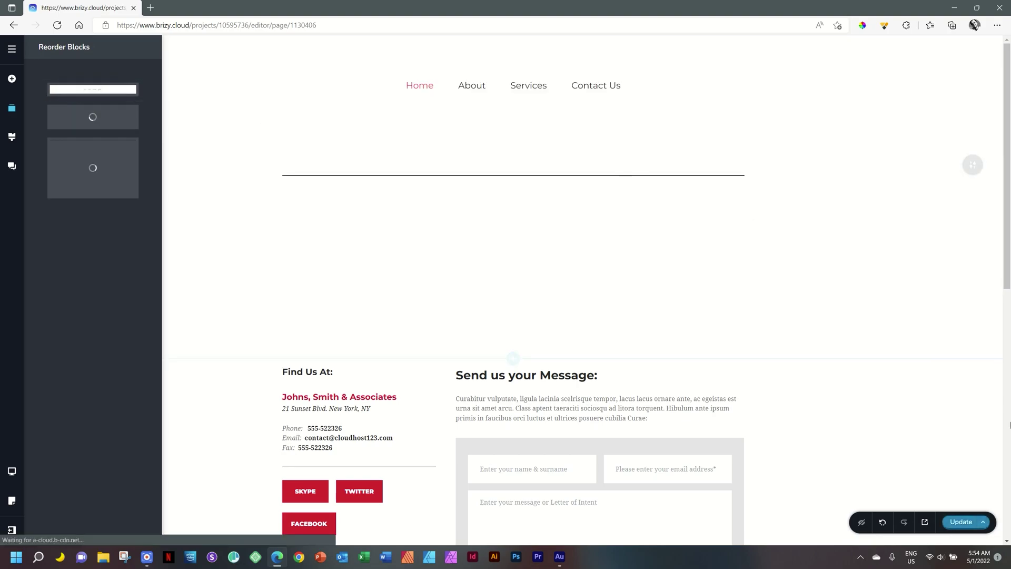
left_click(957, 522)
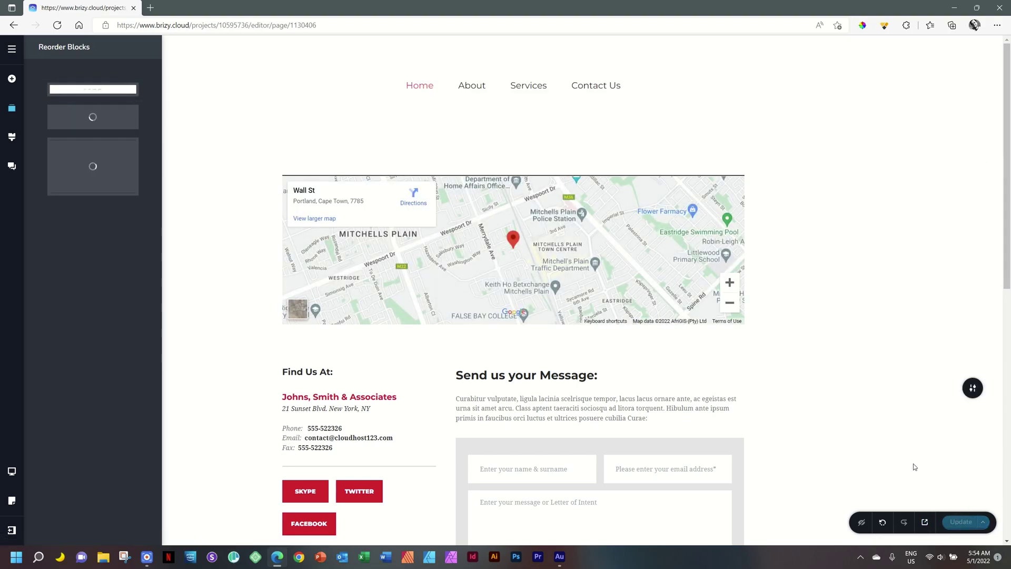
Step: Preview the live site and check the header menu by visiting the Home, About and Services pages, closing the preview at the end
left_click(924, 522)
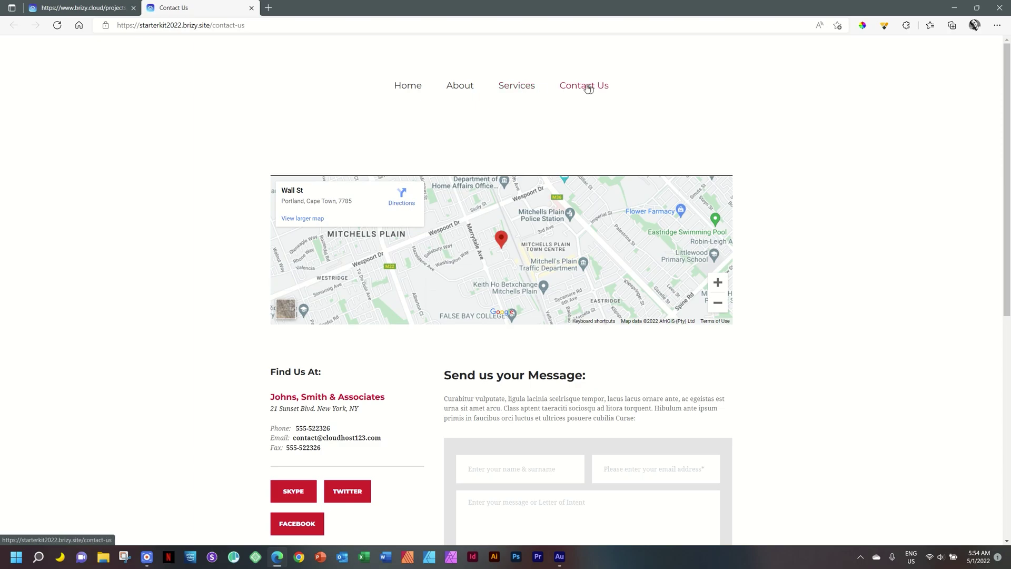
left_click(419, 87)
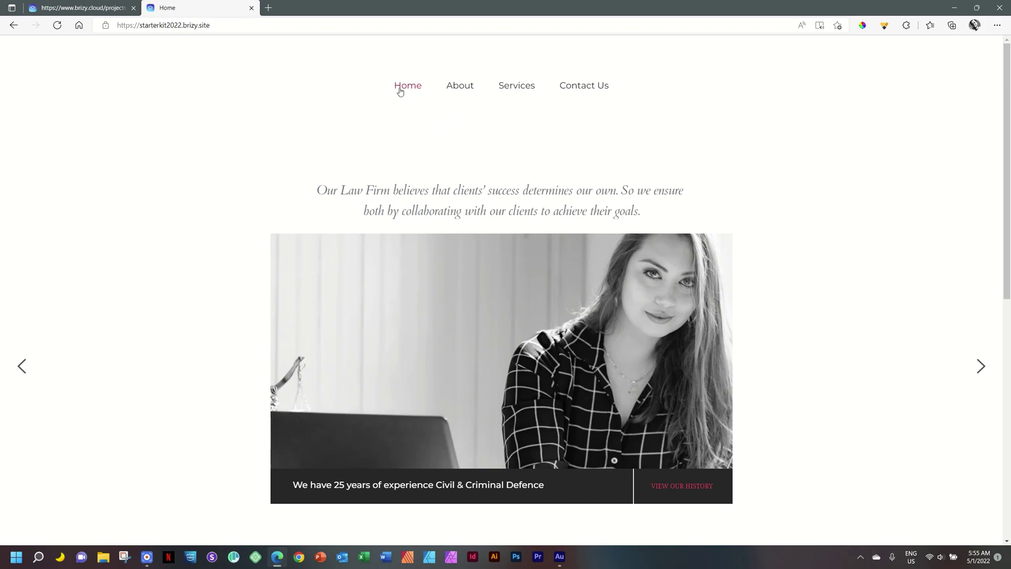
left_click(467, 91)
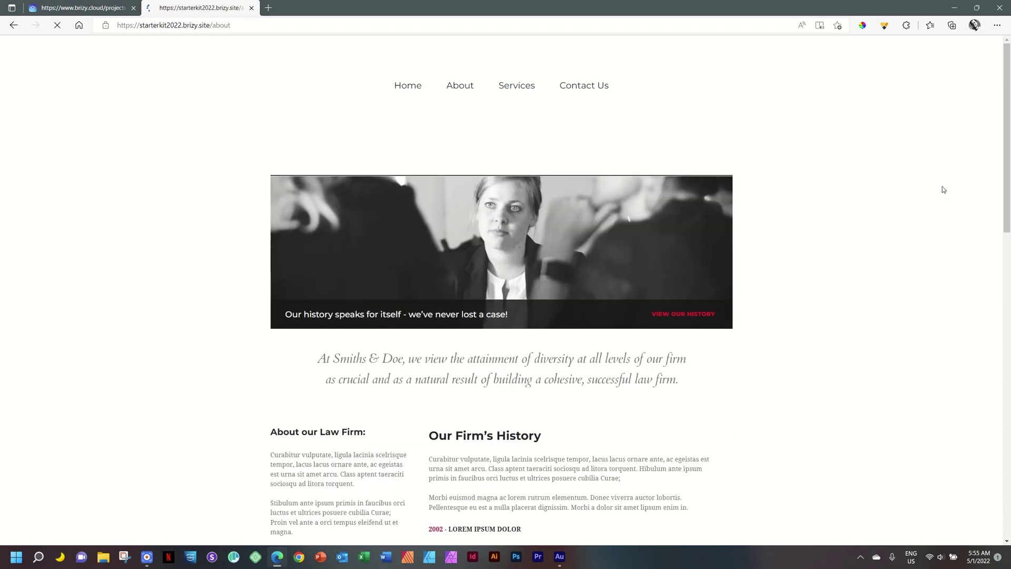
left_click(518, 93)
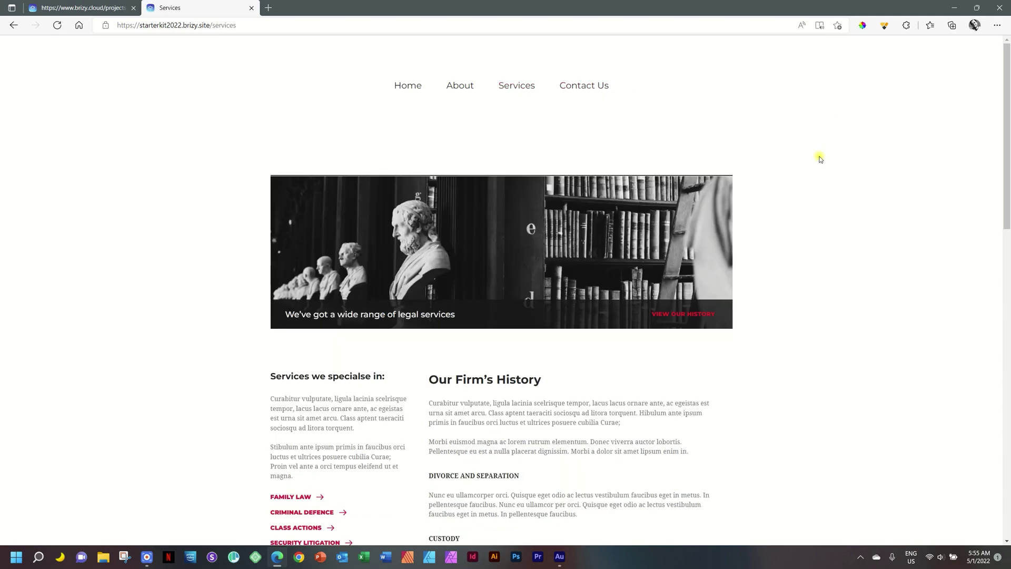
left_click(252, 8)
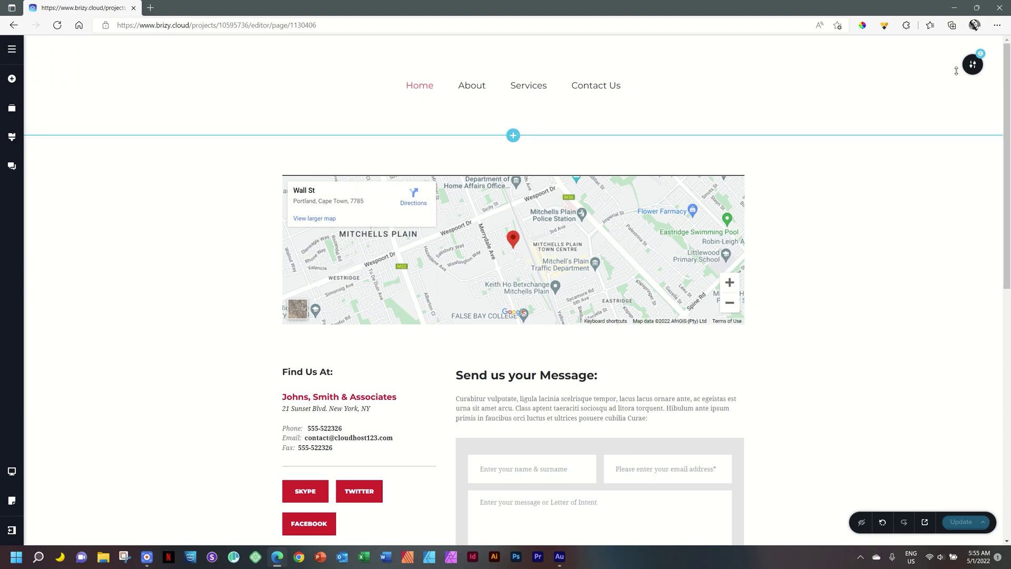
Step: Set the header menu block's background overlay to the solid grey #757575
mouse_move(977, 69)
left_click(908, 65)
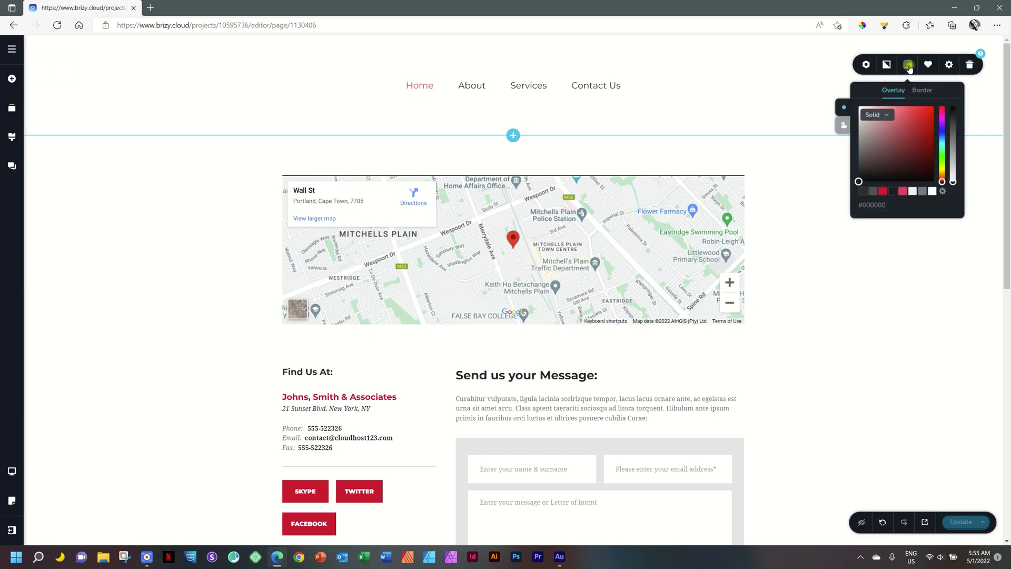
left_click(921, 192)
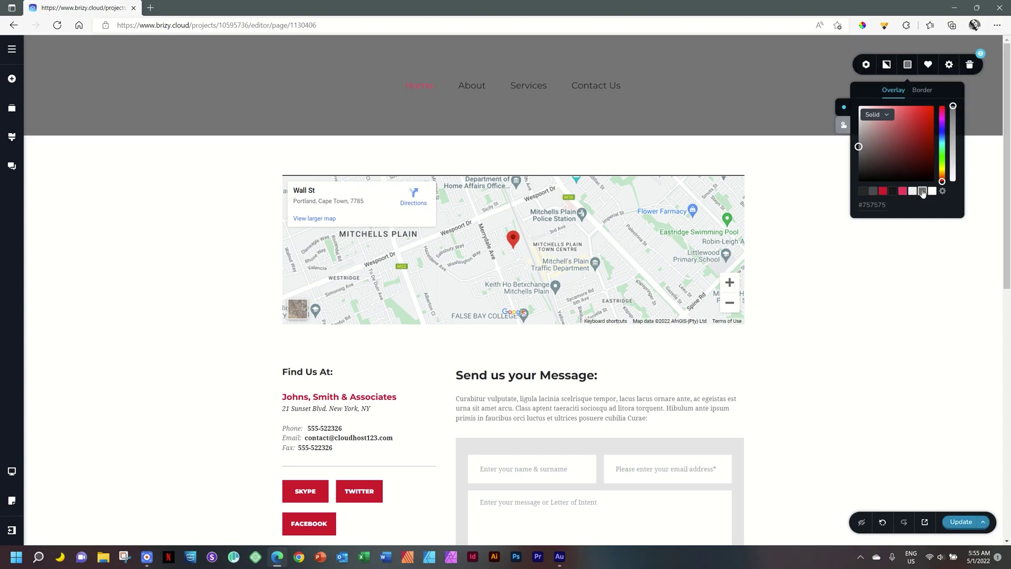
Step: Set the menu text to white #ffffff, with pink #f23960 for the hover and active states, and update the page
left_click(469, 92)
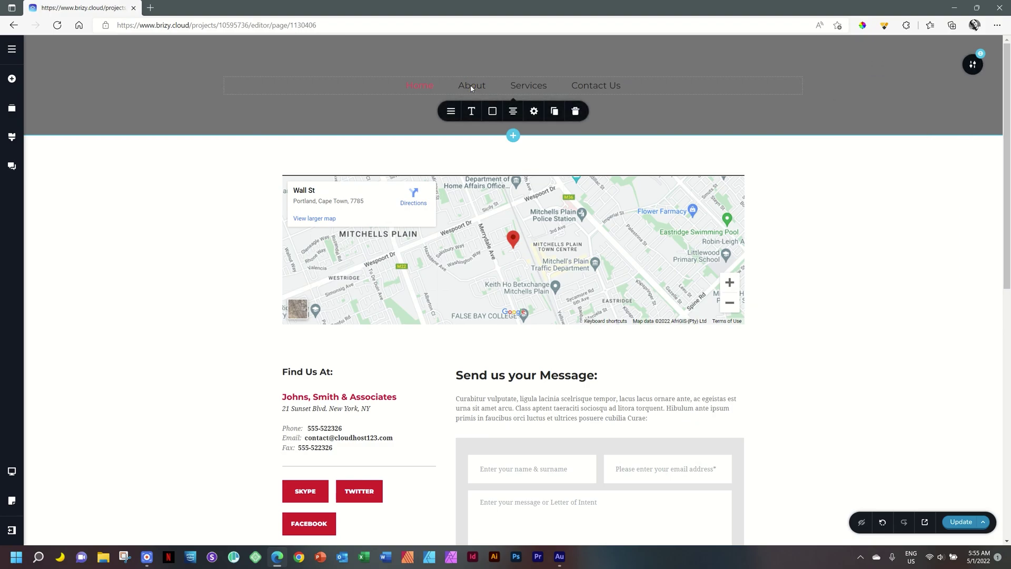
left_click(493, 112)
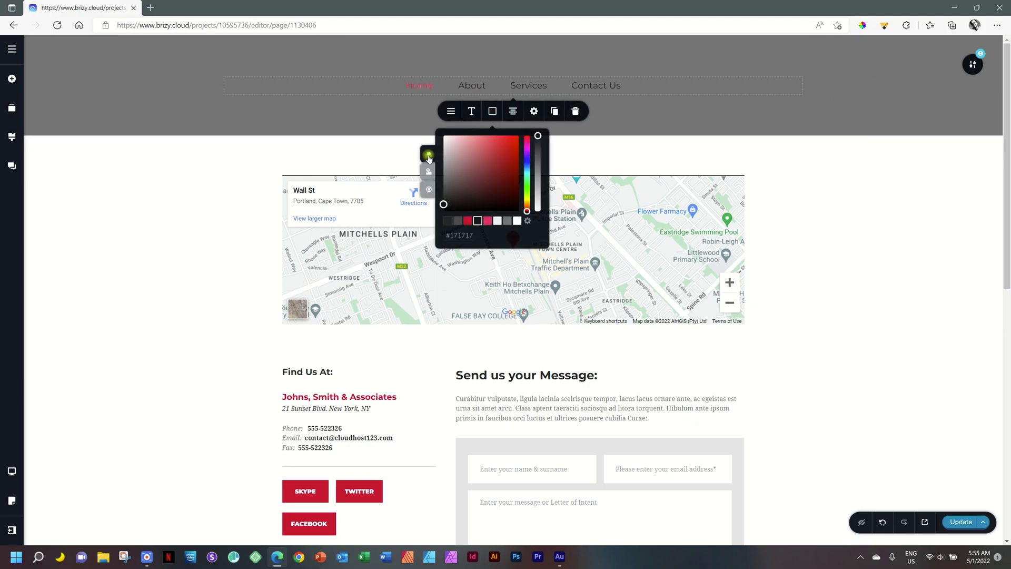
left_click(518, 221)
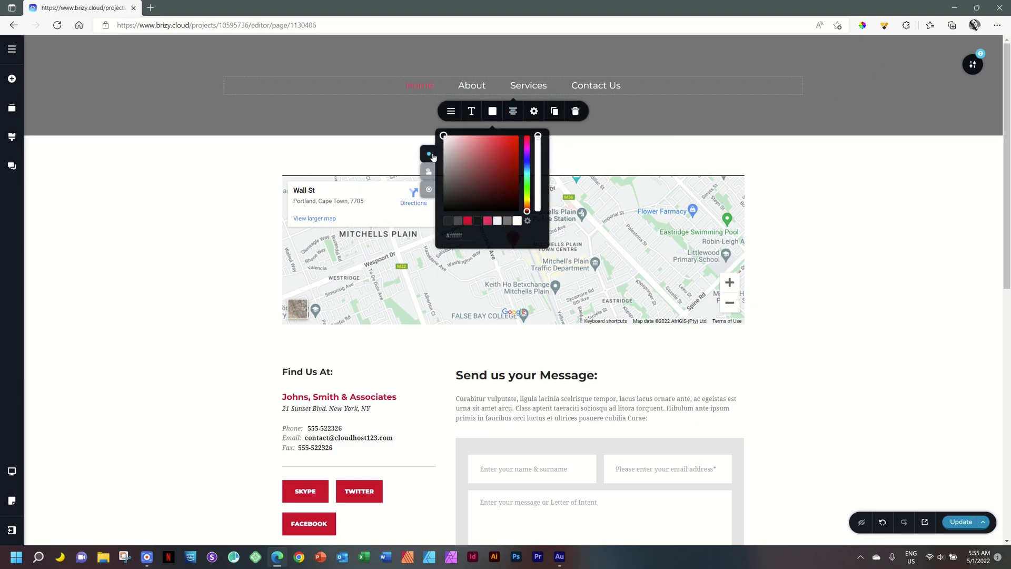
left_click(428, 172)
left_click(487, 221)
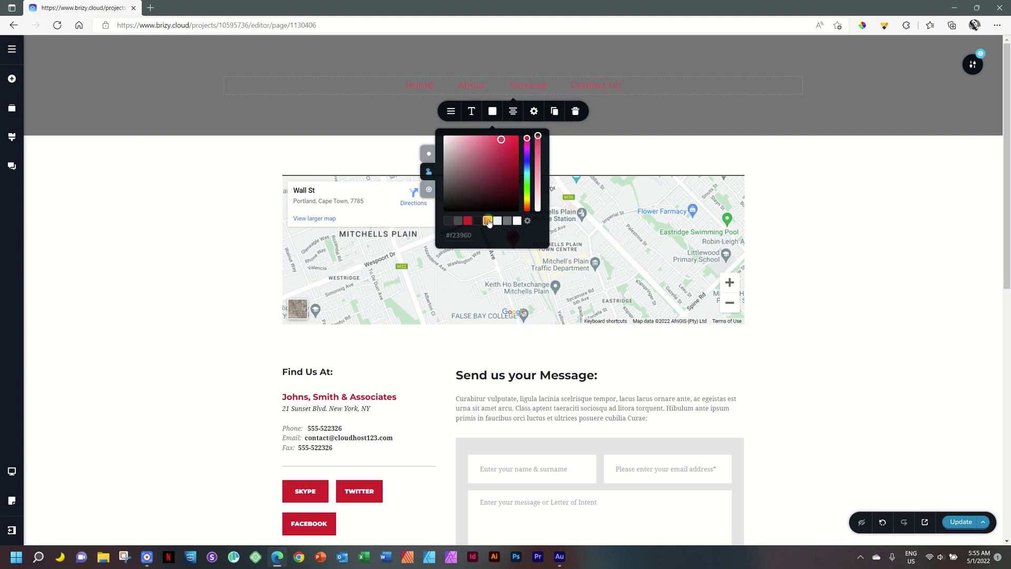
left_click(428, 189)
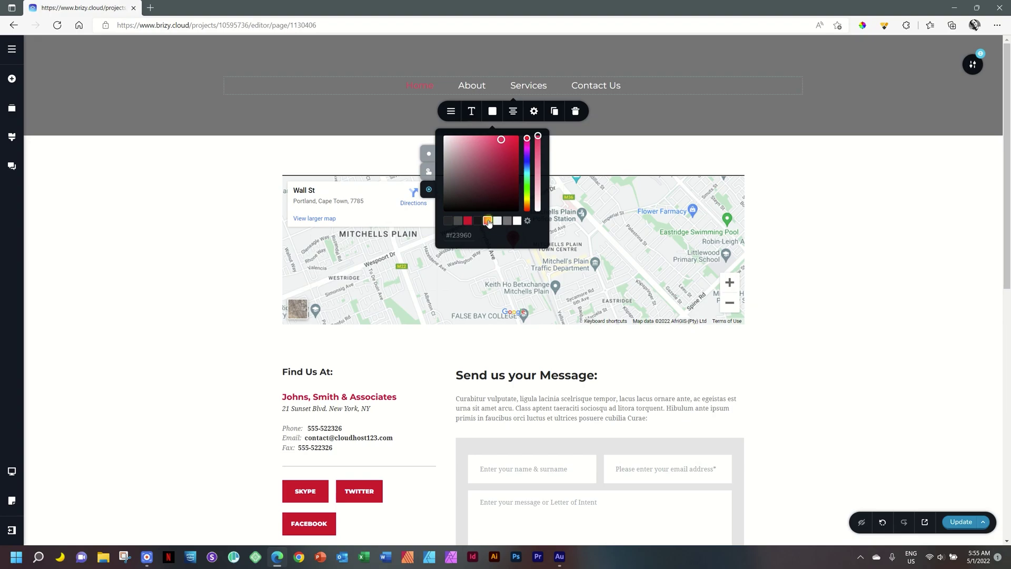
left_click(828, 210)
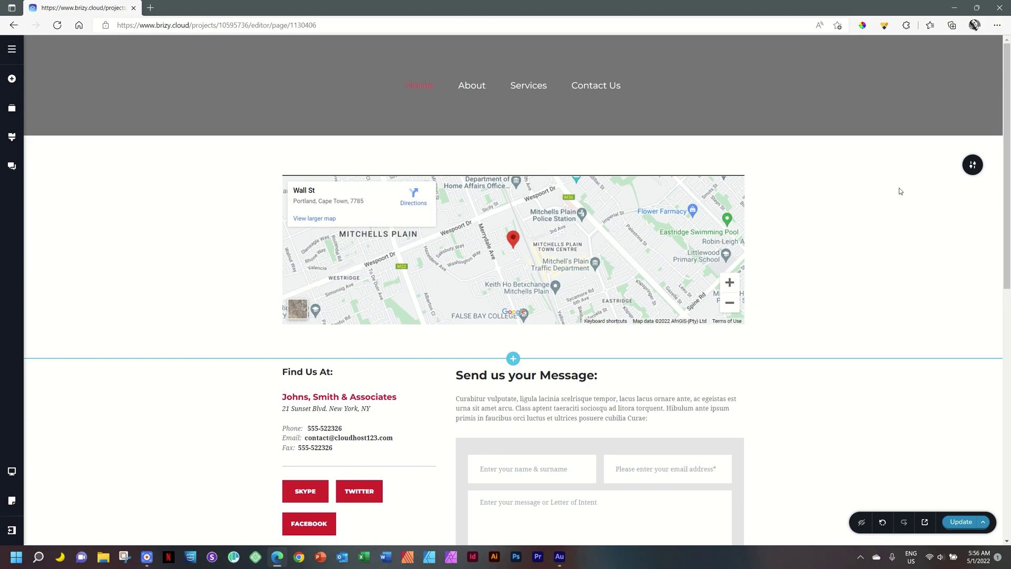
mouse_move(943, 342)
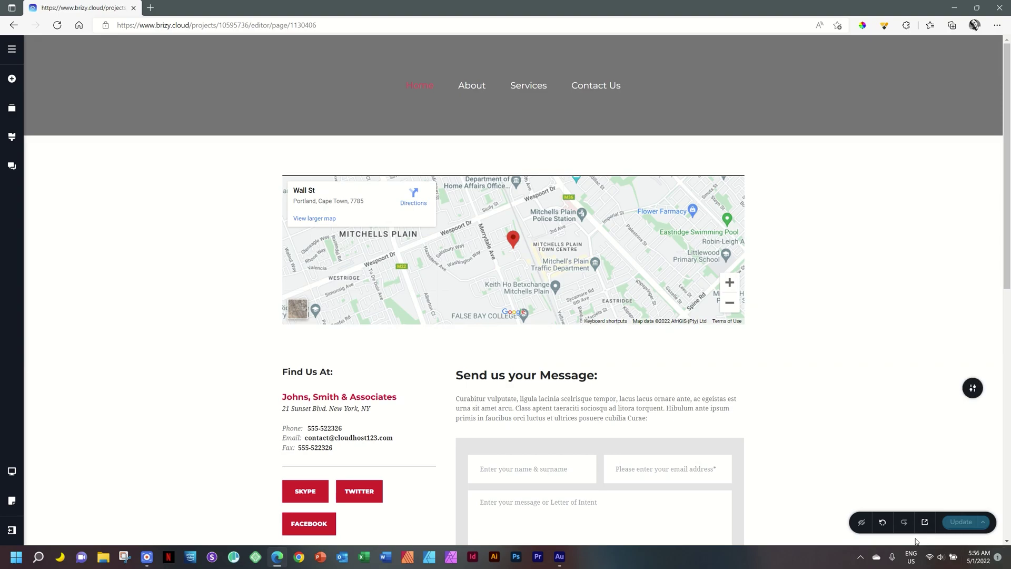
Step: Check the restyled global header on the live Contact Us, About and Home pages, and close the preview
left_click(924, 521)
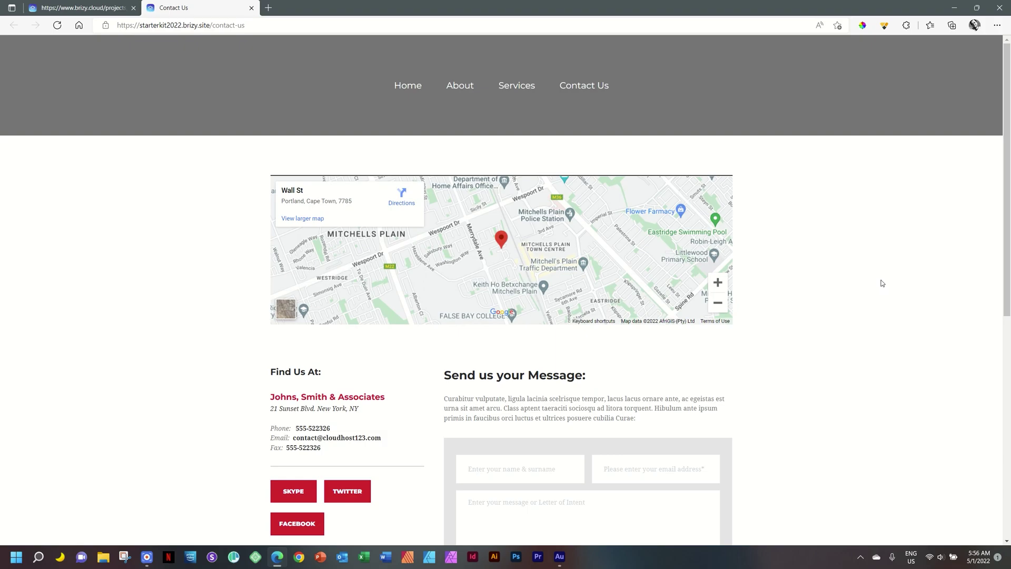
left_click(455, 90)
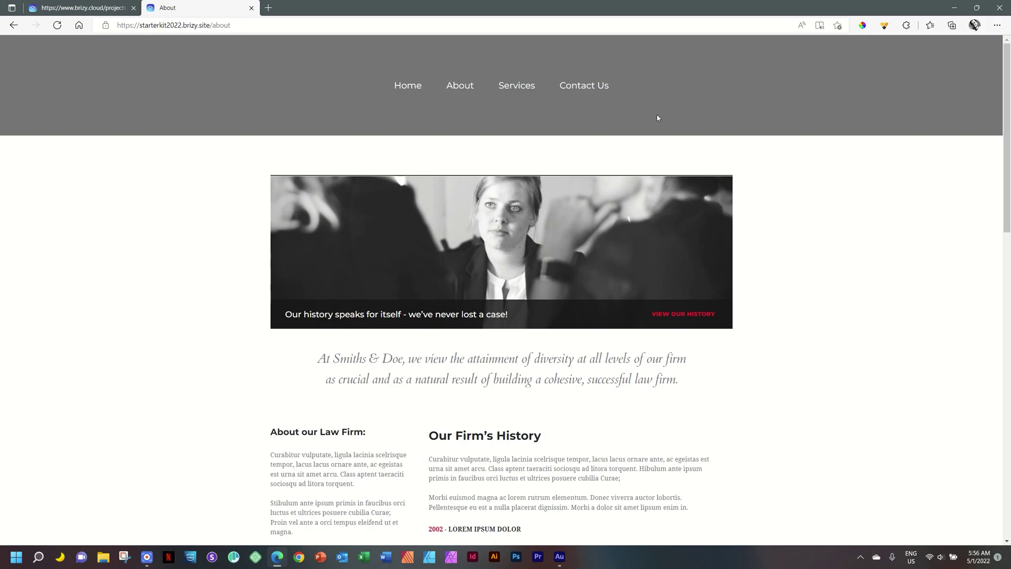
left_click(406, 86)
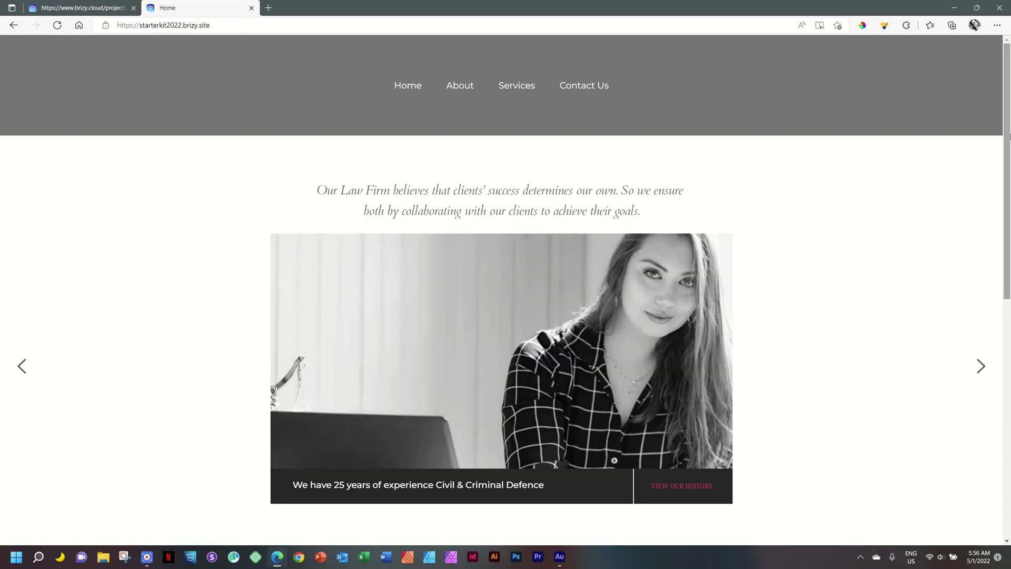
scroll(947, 200, "down", 10)
scroll(869, 263, "up", 10)
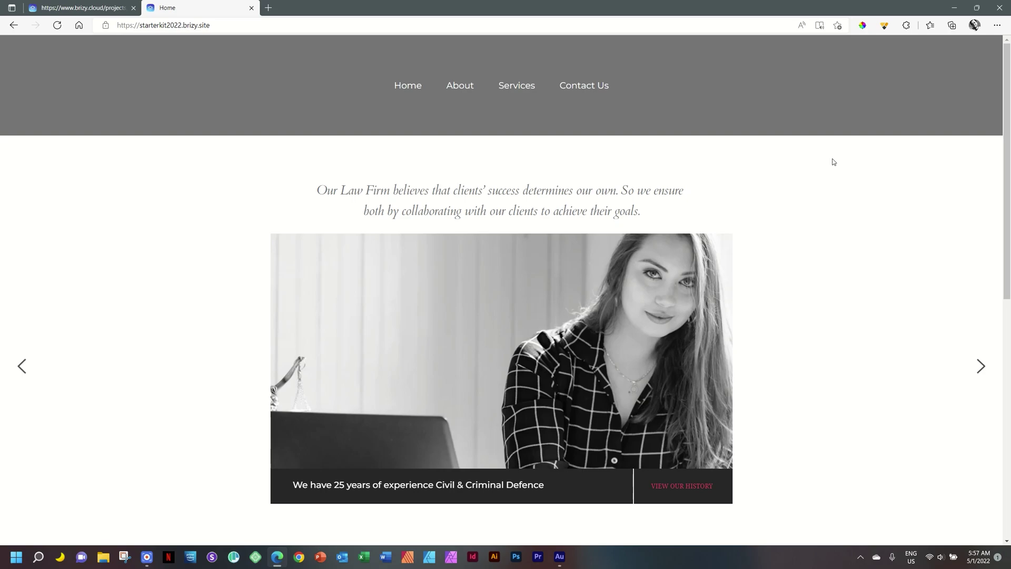
left_click(252, 8)
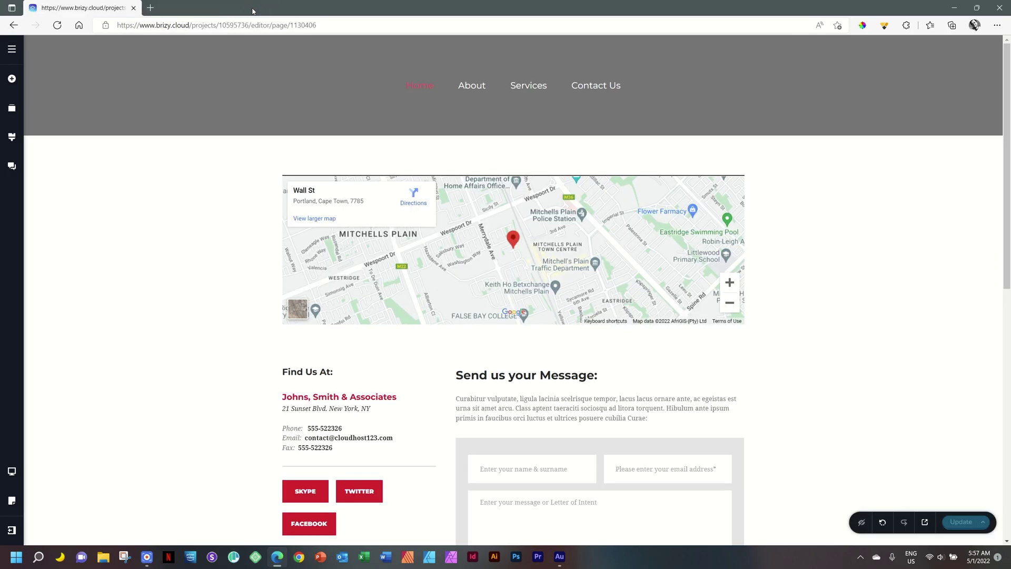